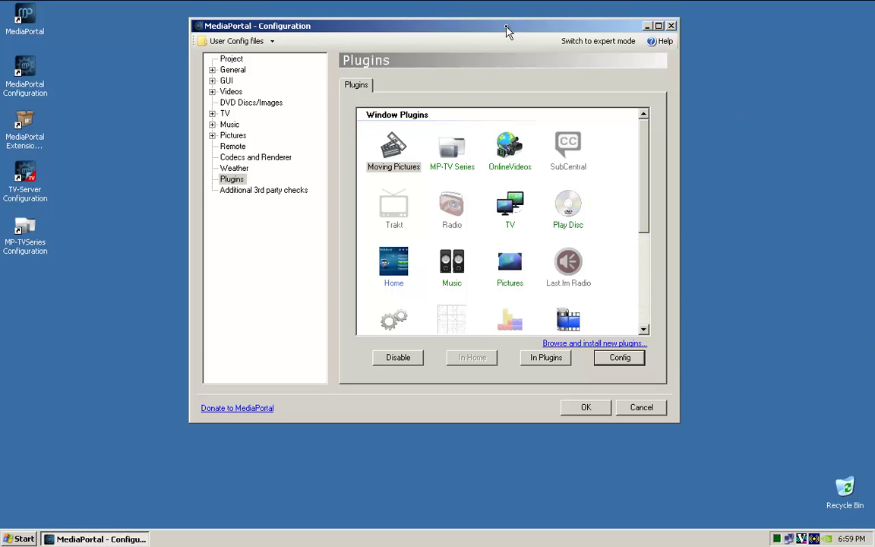
Step: Open the Moving Pictures plugin configuration and add the Movies folder on the Videos (F:) drive as a media source
{"action": "left_click", "coordinate": [389, 167]}
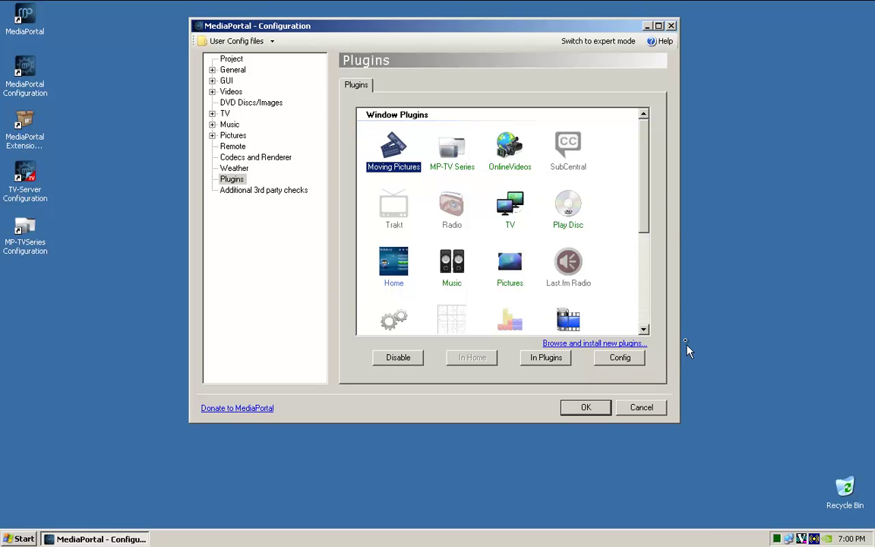
{"action": "left_click", "coordinate": [629, 362]}
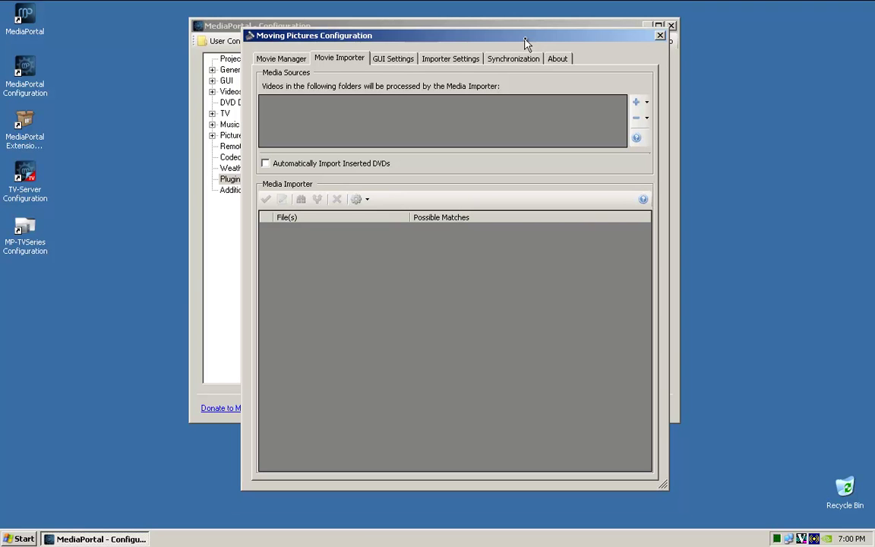
{"action": "left_click", "coordinate": [638, 105]}
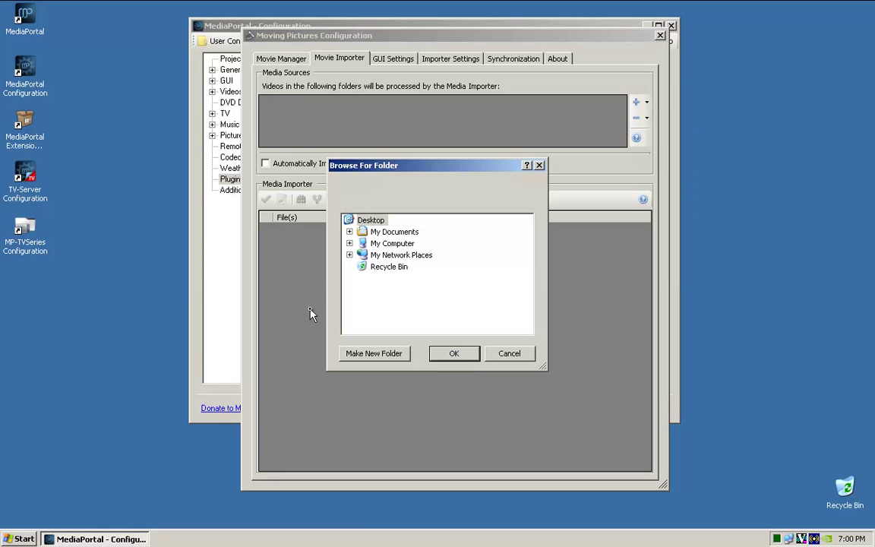
{"action": "left_click", "coordinate": [350, 243]}
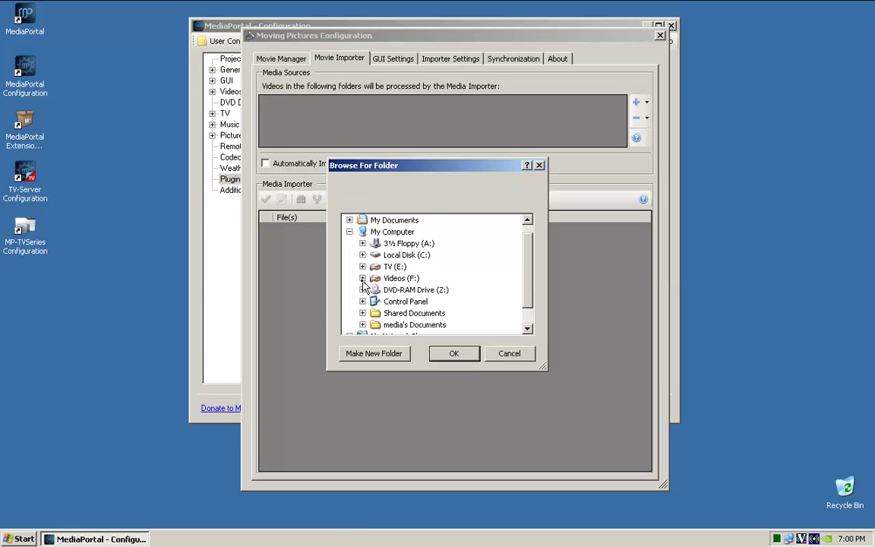
{"action": "left_click", "coordinate": [363, 283]}
{"action": "left_click", "coordinate": [375, 278]}
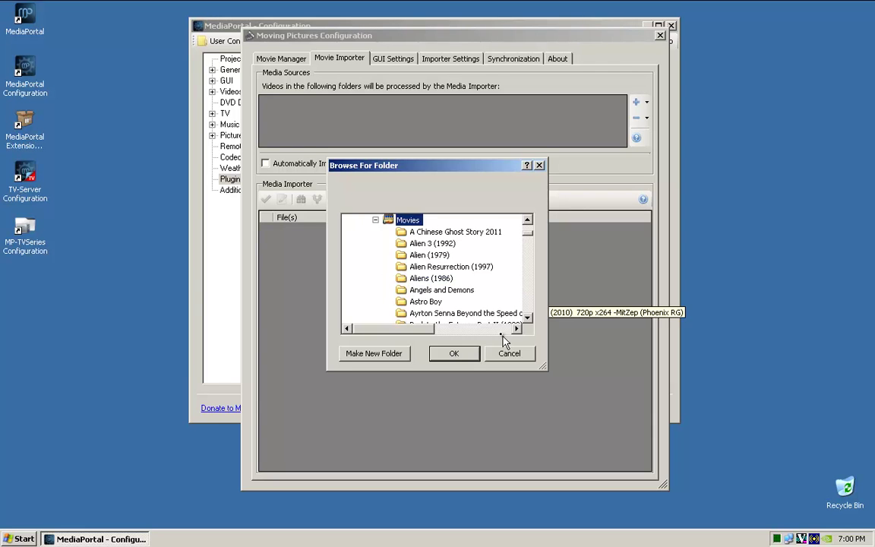
{"action": "left_click", "coordinate": [477, 356]}
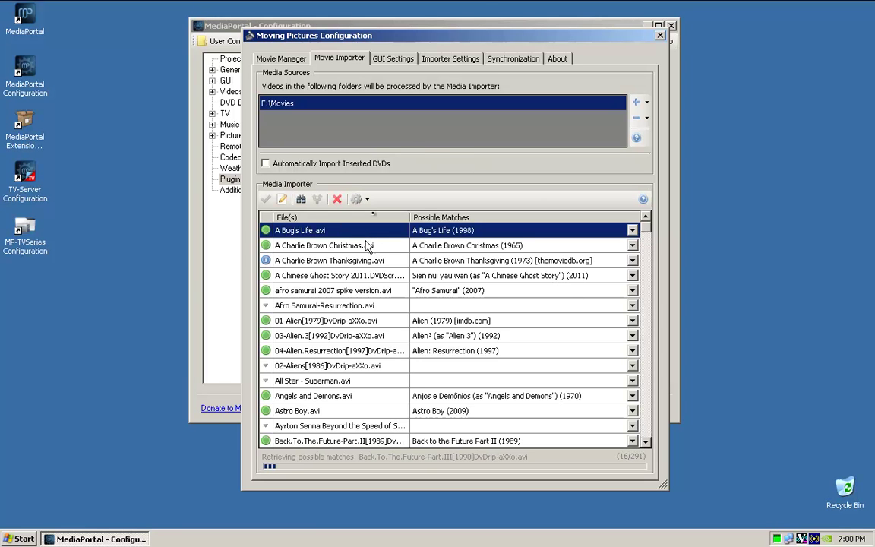
Step: Set the Moving Pictures plug-in name in the home screen to "Movies", leaving parental controls off
{"action": "left_click", "coordinate": [394, 59]}
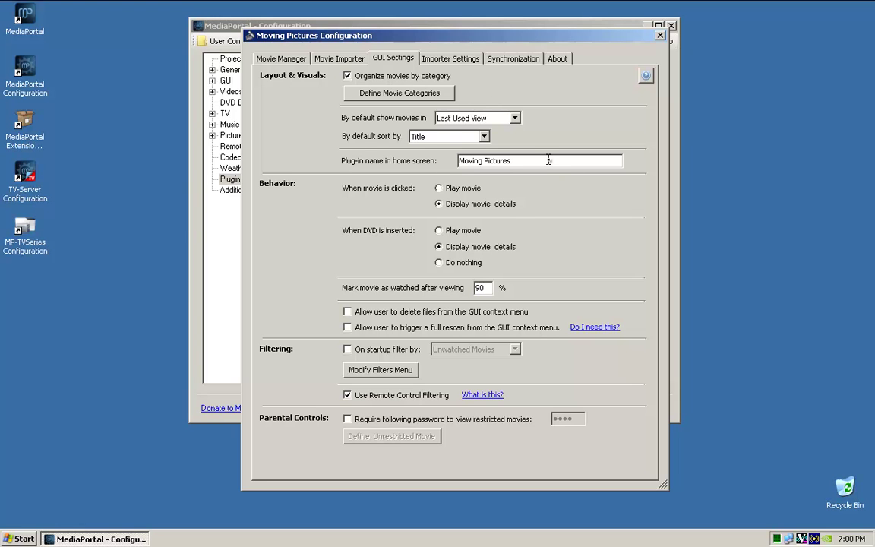
{"action": "left_click_drag", "start_coordinate": [547, 161], "coordinate": [344, 169]}
{"action": "type", "text": "Movies"}
{"action": "left_click", "coordinate": [498, 425]}
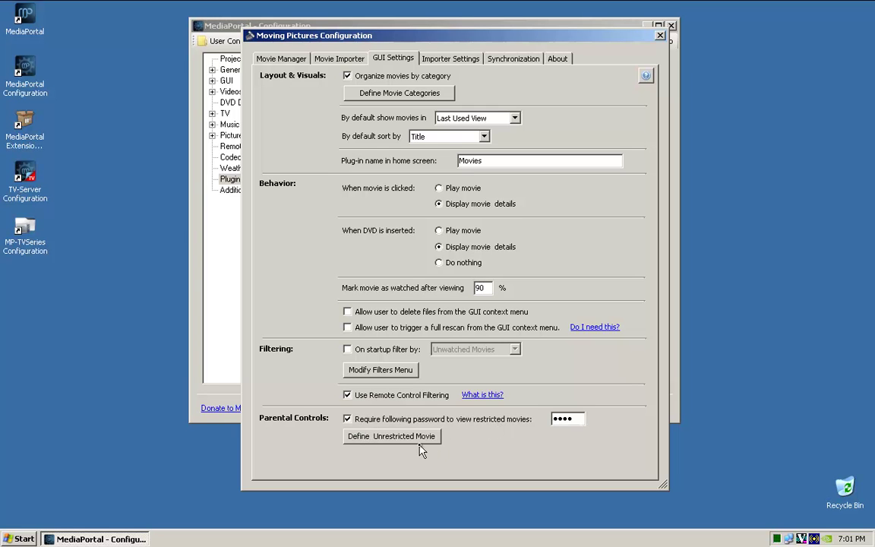
{"action": "left_click", "coordinate": [366, 420]}
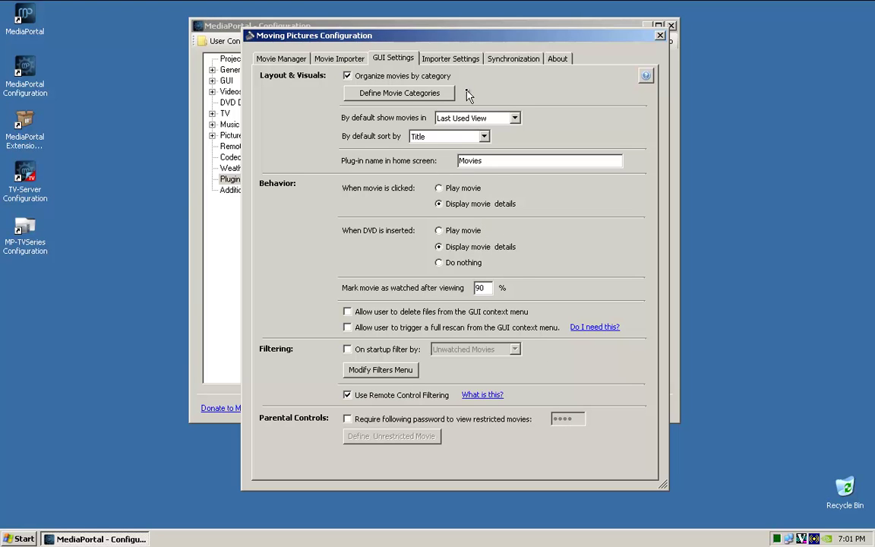
Step: Review the importer, synchronization and GUI settings, the movie manager and the importer's file matches, and close the Moving Pictures configuration
{"action": "left_click", "coordinate": [449, 61]}
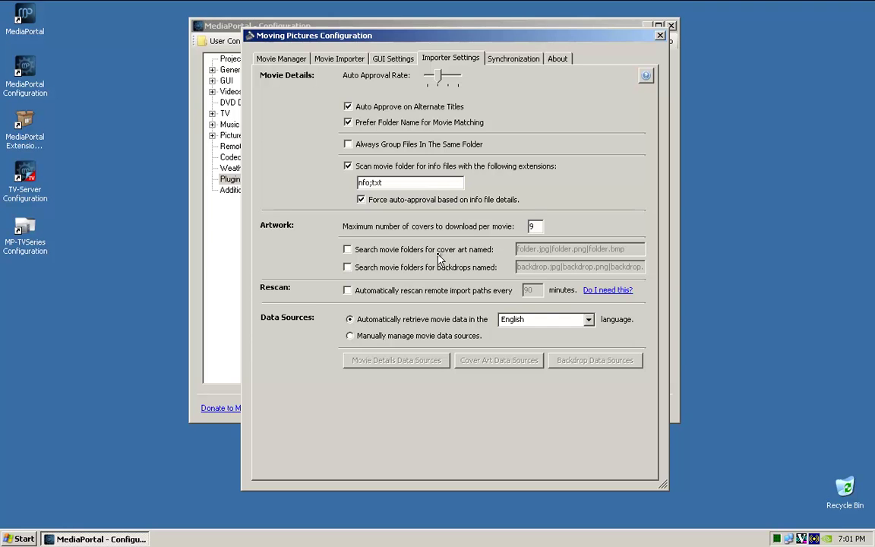
{"action": "left_click", "coordinate": [512, 62]}
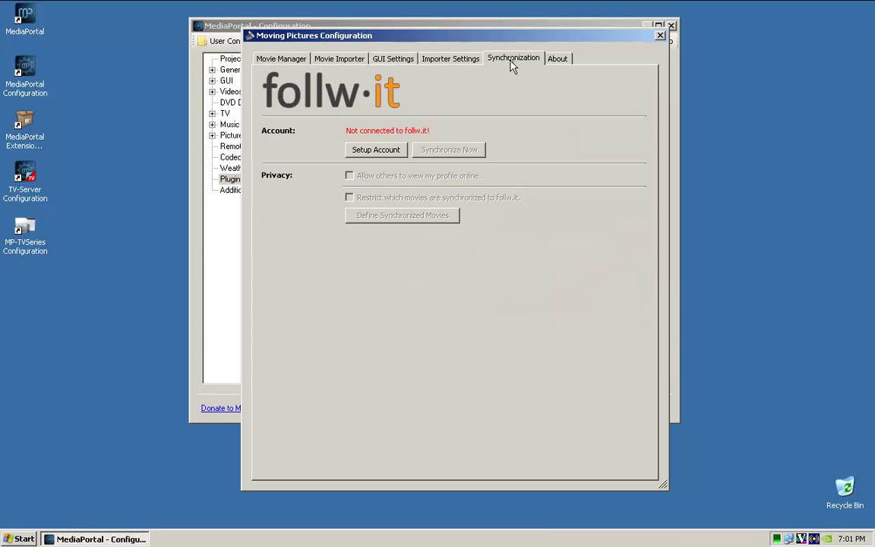
{"action": "left_click", "coordinate": [557, 59]}
{"action": "left_click", "coordinate": [408, 60]}
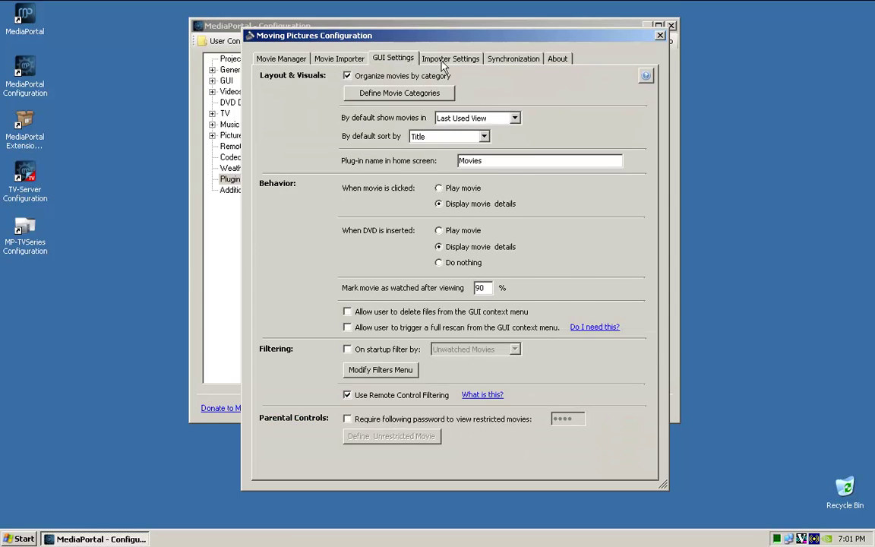
{"action": "left_click", "coordinate": [451, 59]}
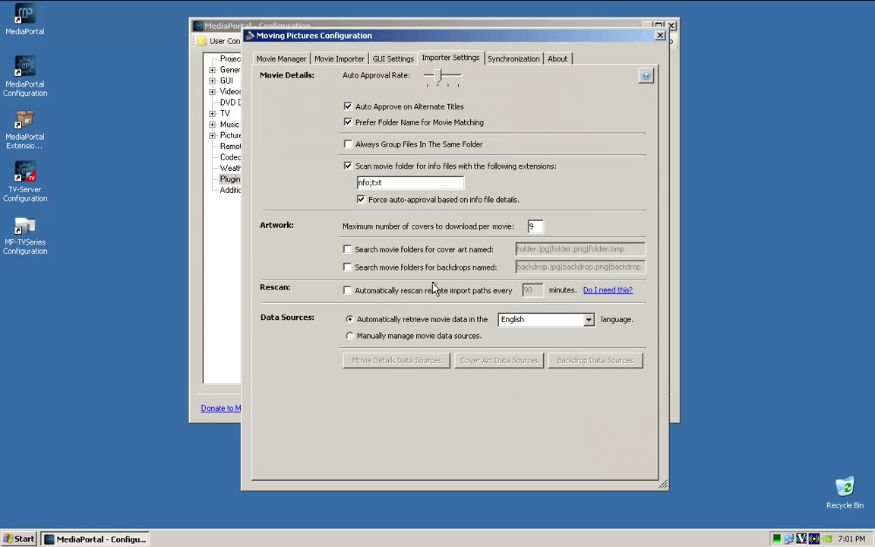
{"action": "left_click", "coordinate": [313, 59]}
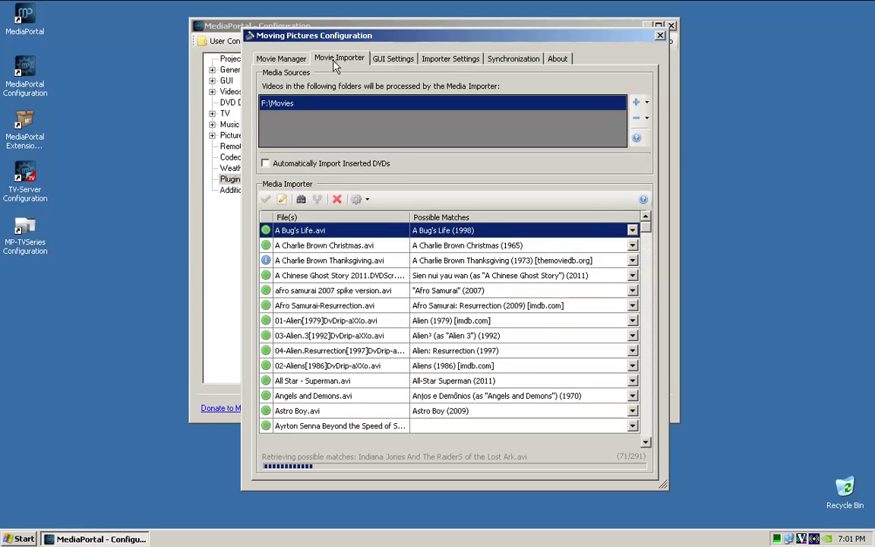
{"action": "left_click", "coordinate": [300, 60]}
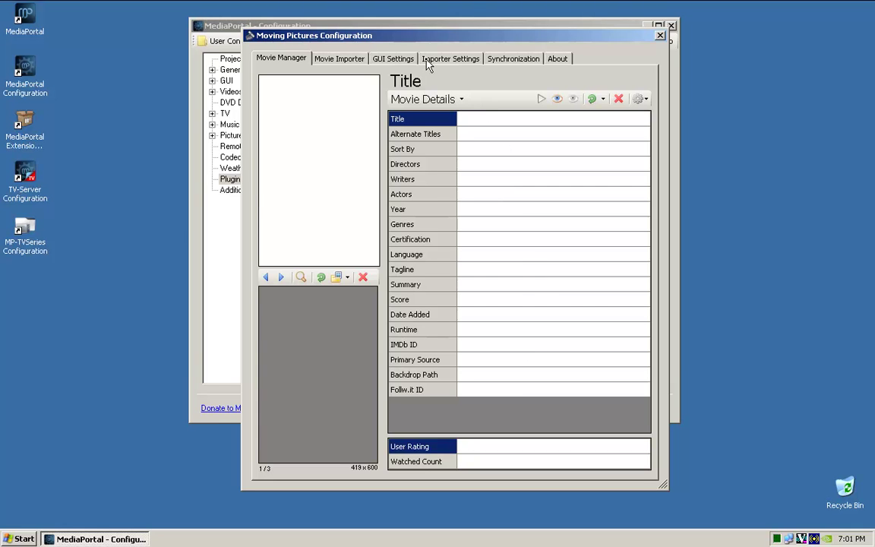
{"action": "left_click", "coordinate": [337, 61]}
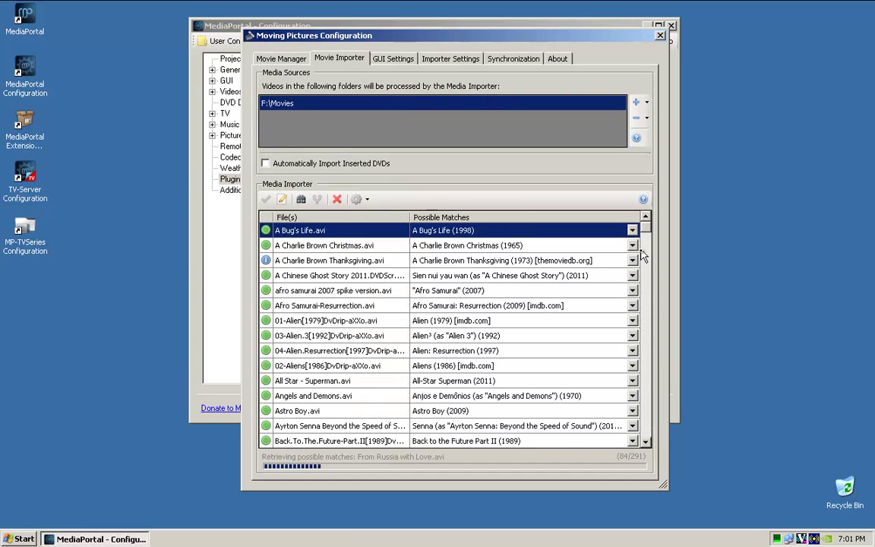
{"action": "left_click", "coordinate": [650, 254]}
{"action": "left_click_drag", "start_coordinate": [650, 257], "coordinate": [662, 178]}
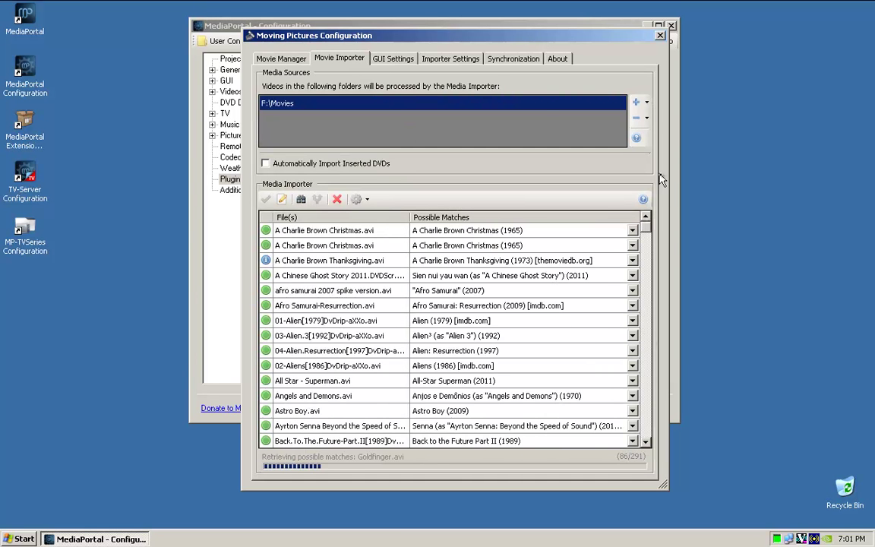
{"action": "left_click", "coordinate": [660, 36]}
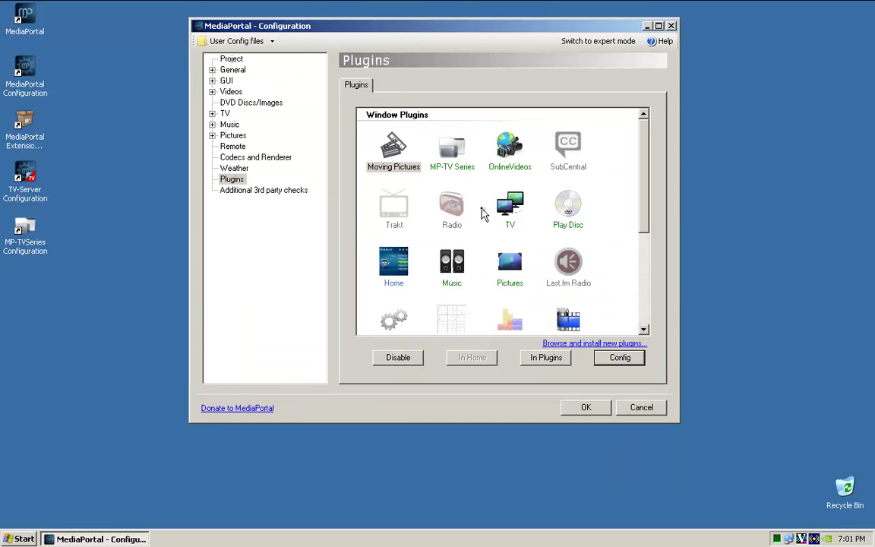
Step: Open the configuration of the MP-TV Series plugin
{"action": "left_click", "coordinate": [401, 166]}
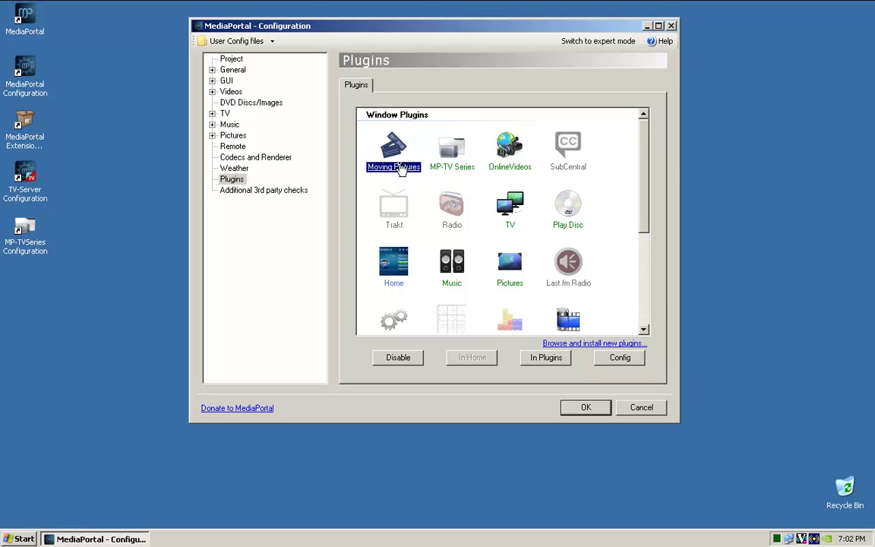
{"action": "left_click", "coordinate": [453, 158]}
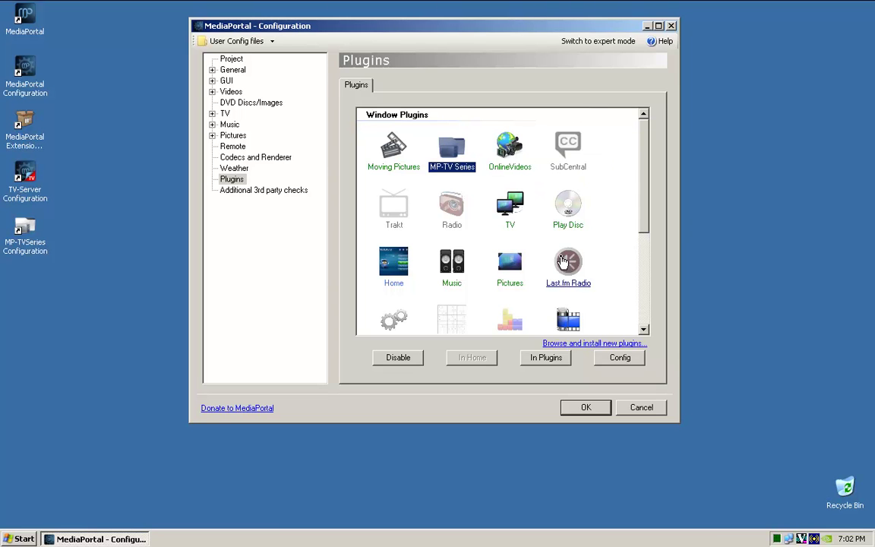
{"action": "left_click", "coordinate": [621, 363]}
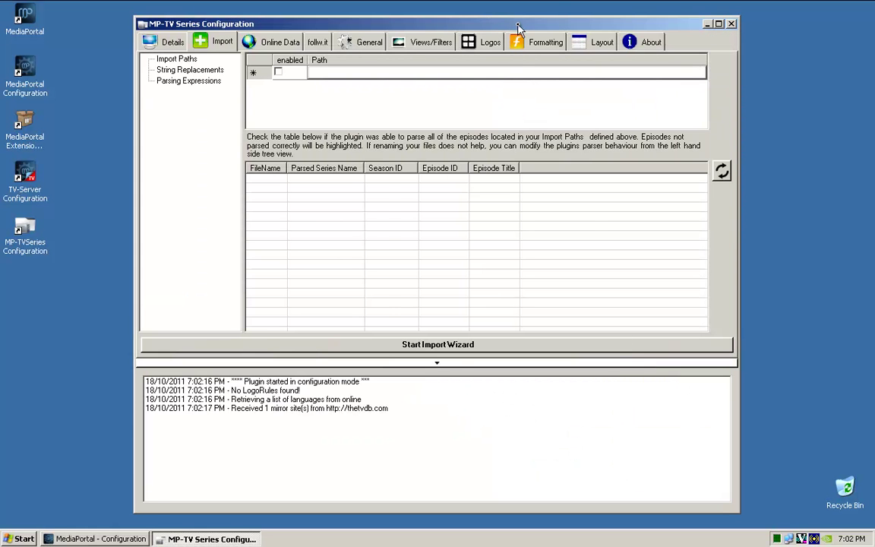
{"action": "left_click_drag", "start_coordinate": [518, 28], "coordinate": [540, 28]}
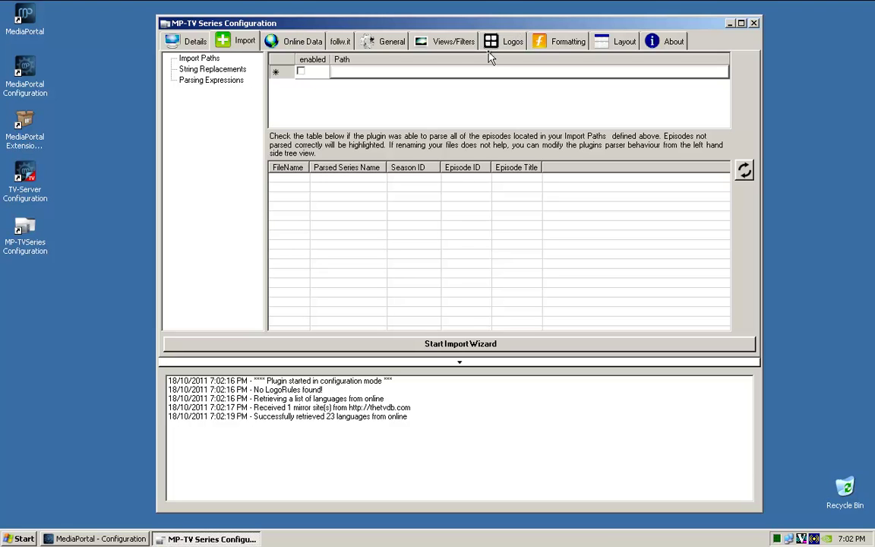
Step: Add the TV (E:) drive as an enabled import path for the TV series
{"action": "left_click", "coordinate": [332, 73]}
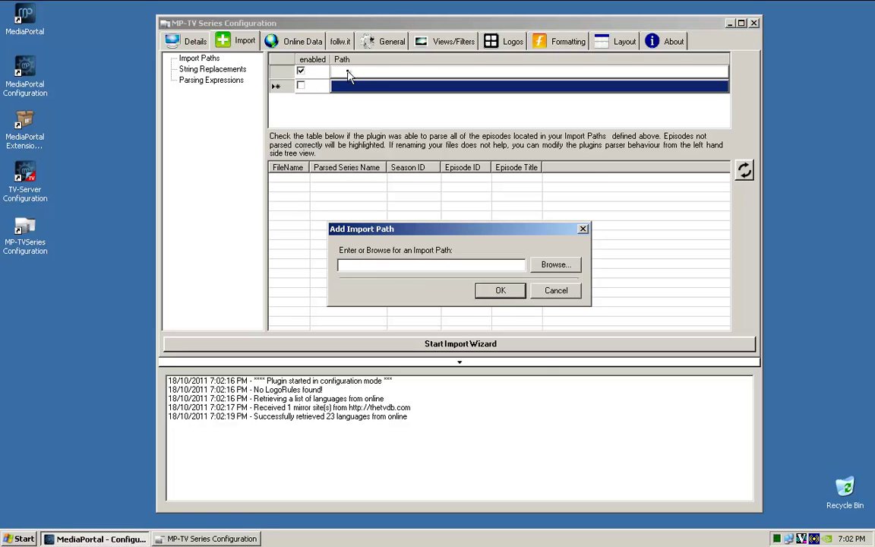
{"action": "left_click", "coordinate": [556, 265]}
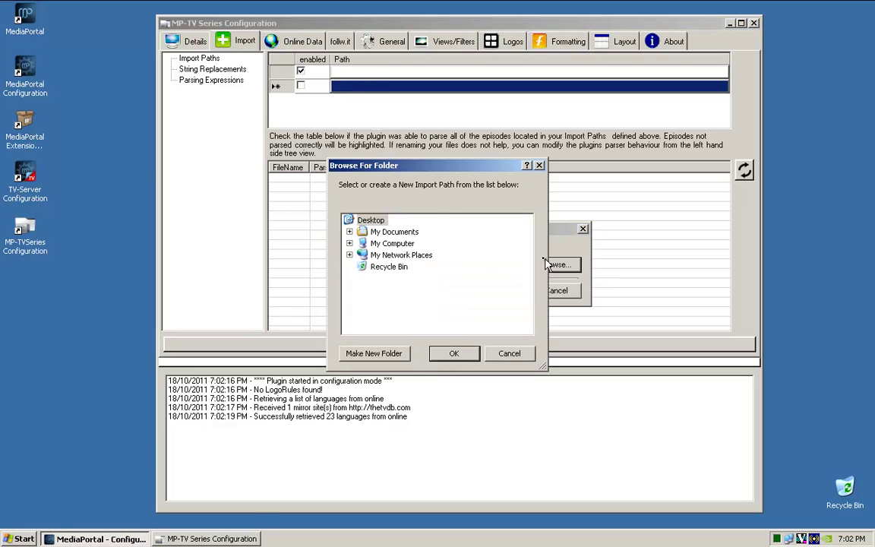
{"action": "left_click", "coordinate": [349, 244]}
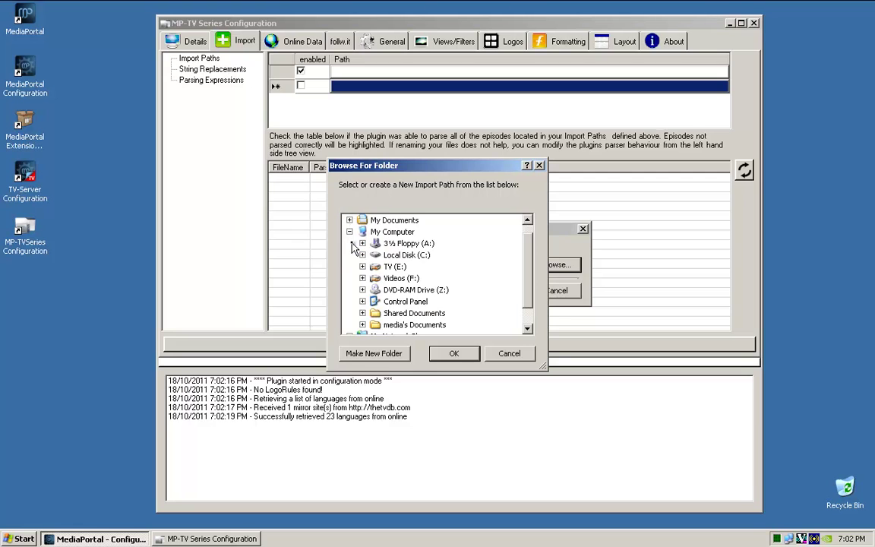
{"action": "double_click", "coordinate": [393, 267]}
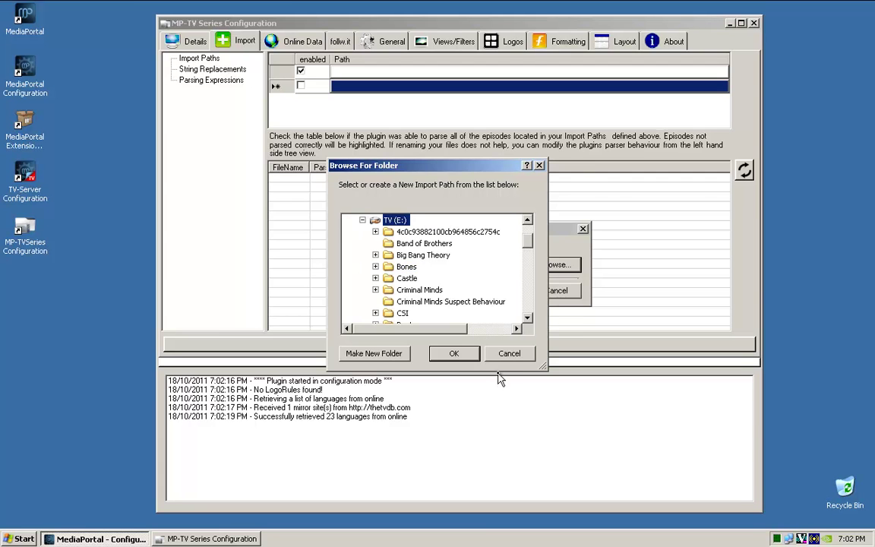
{"action": "left_click", "coordinate": [460, 356]}
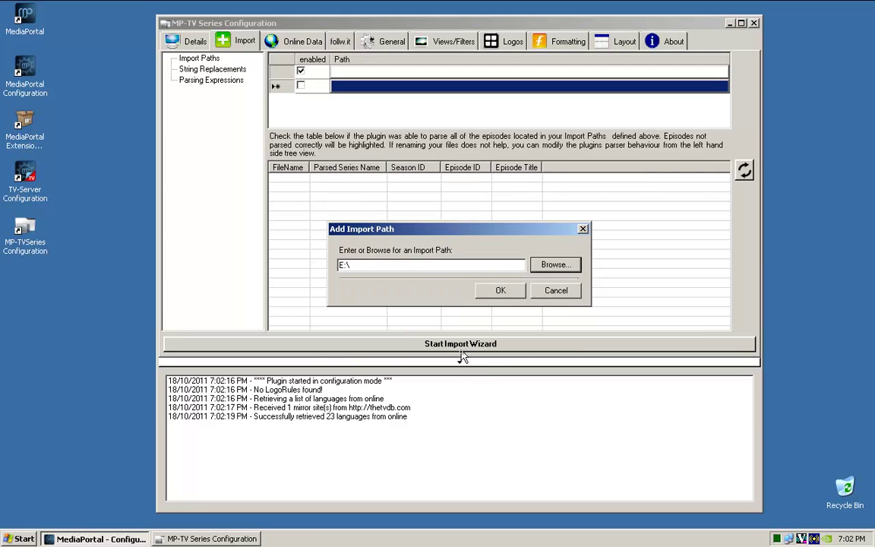
{"action": "left_click", "coordinate": [500, 291]}
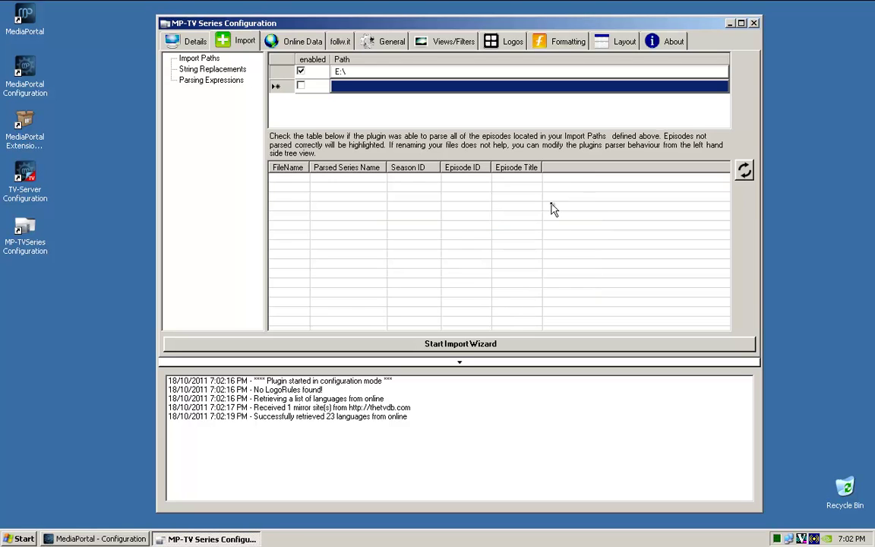
Step: Run the parsing test on the E:\ import path and start the Import Wizard
{"action": "left_click", "coordinate": [744, 170]}
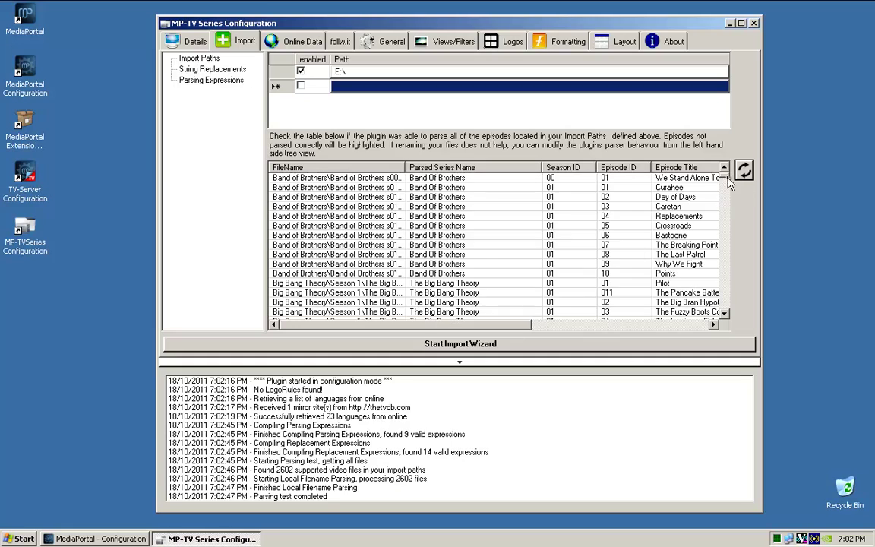
{"action": "mouse_move", "coordinate": [729, 176]}
{"action": "left_mouse_down"}
{"action": "mouse_move", "coordinate": [727, 308]}
{"action": "mouse_move", "coordinate": [719, 165]}
{"action": "left_mouse_up"}
{"action": "left_click", "coordinate": [455, 351]}
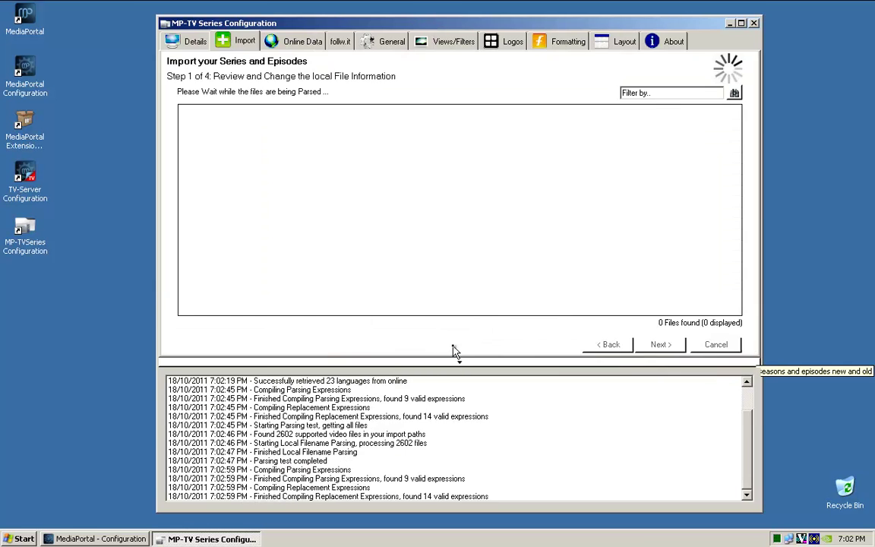
Step: Enable downloading episode information for the whole series in the online data settings
{"action": "left_click", "coordinate": [298, 39]}
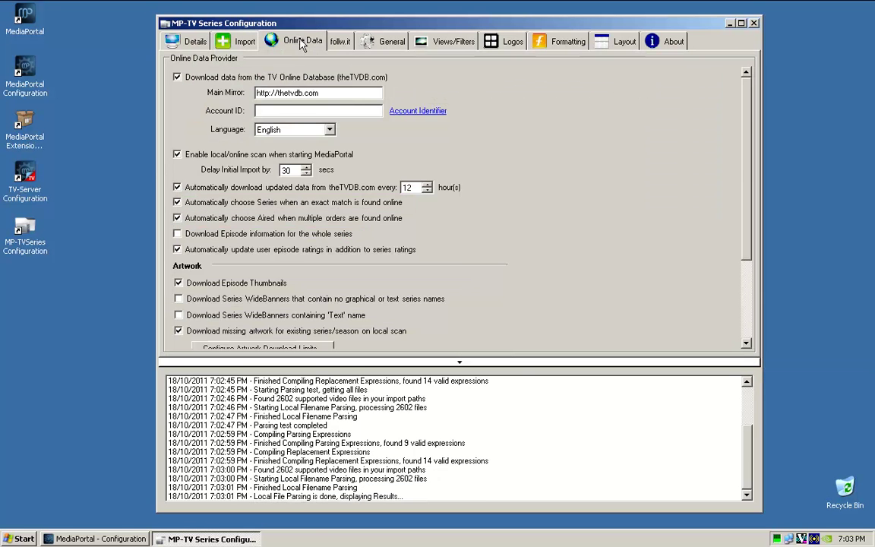
{"action": "left_click", "coordinate": [237, 42]}
{"action": "left_click", "coordinate": [336, 92]}
{"action": "left_click", "coordinate": [291, 237]}
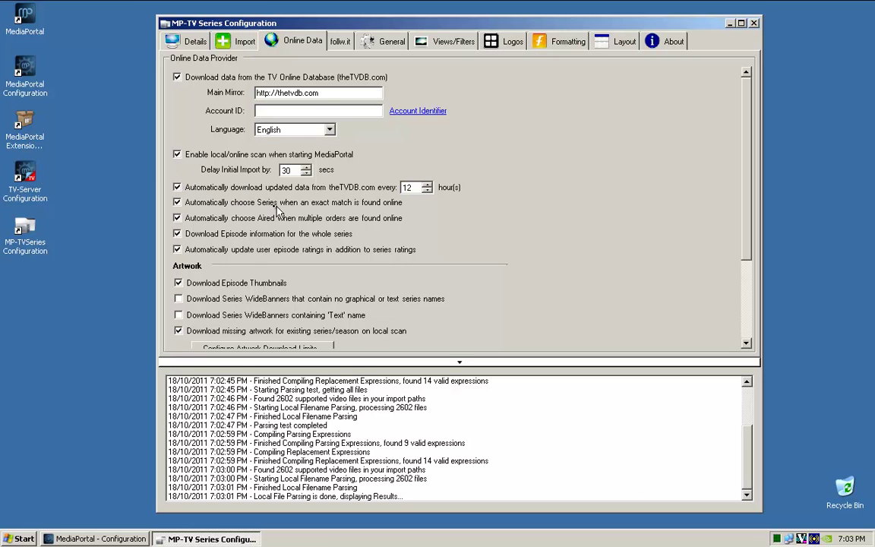
Step: Review the follw.it account page and the general settings of the TV series plugin, and return to the online data settings
{"action": "left_click", "coordinate": [342, 43]}
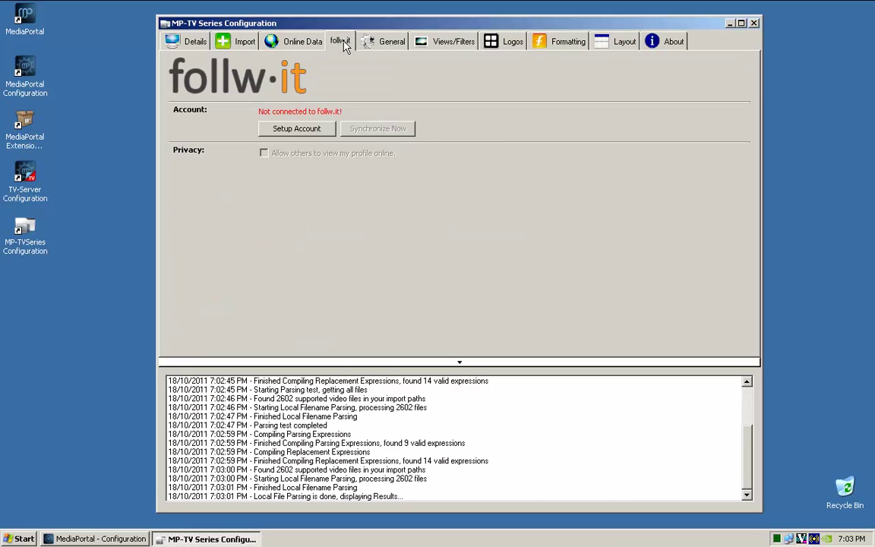
{"action": "left_click", "coordinate": [384, 44]}
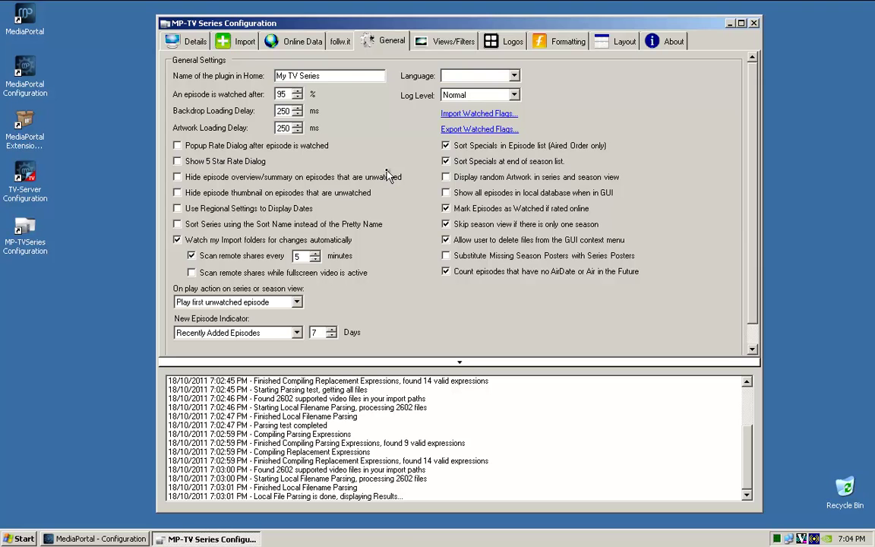
{"action": "left_click", "coordinate": [292, 44]}
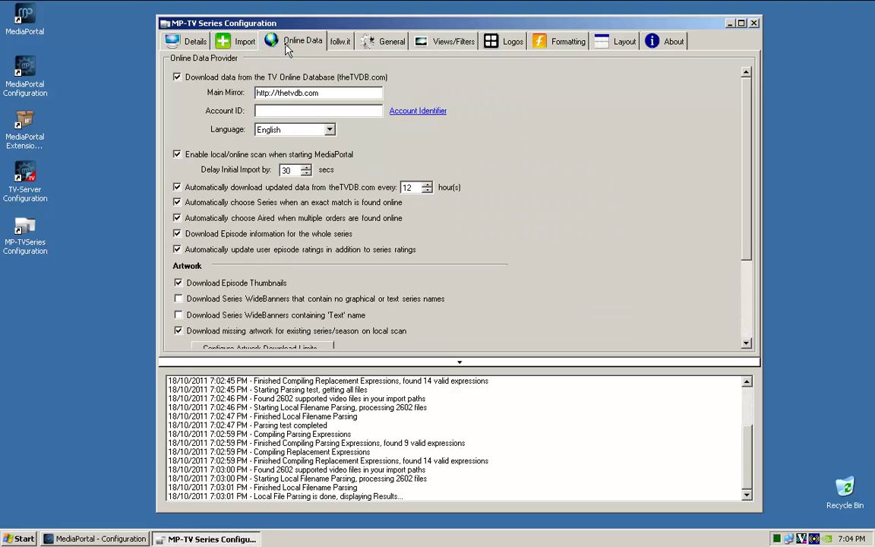
Step: Remove the word "My" from the TV series plugin's name in Home, in its general settings
{"action": "left_click", "coordinate": [387, 46]}
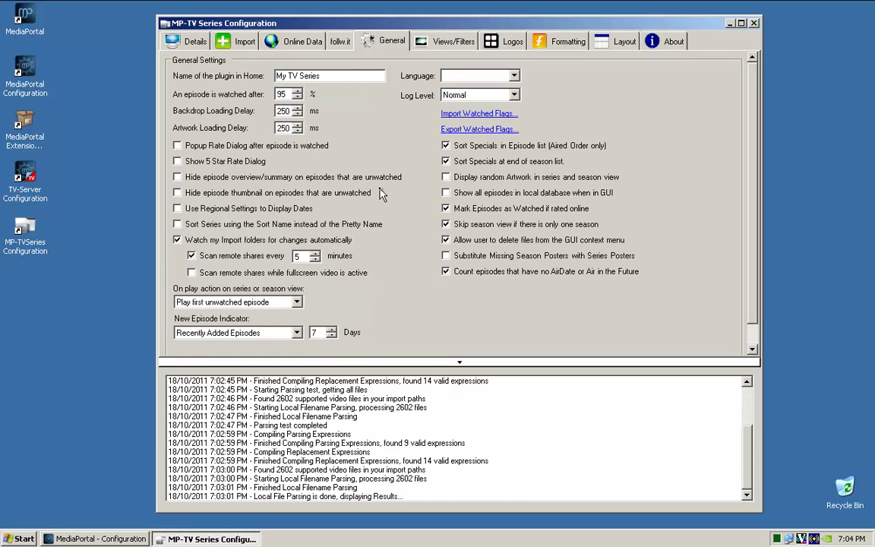
{"action": "left_click_drag", "start_coordinate": [331, 76], "coordinate": [275, 76]}
{"action": "left_click", "coordinate": [292, 76]}
{"action": "double_click", "coordinate": [281, 76]}
{"action": "key", "text": "Delete"}
Step: Review the views and filters, logos, formatting, layout and about pages of the TV series plugin configuration
{"action": "left_click", "coordinate": [437, 41]}
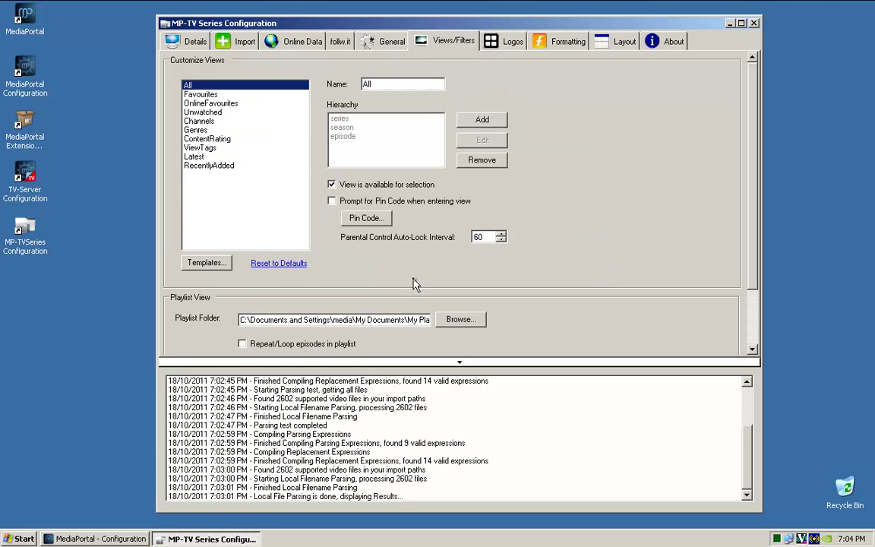
{"action": "left_click", "coordinate": [494, 39]}
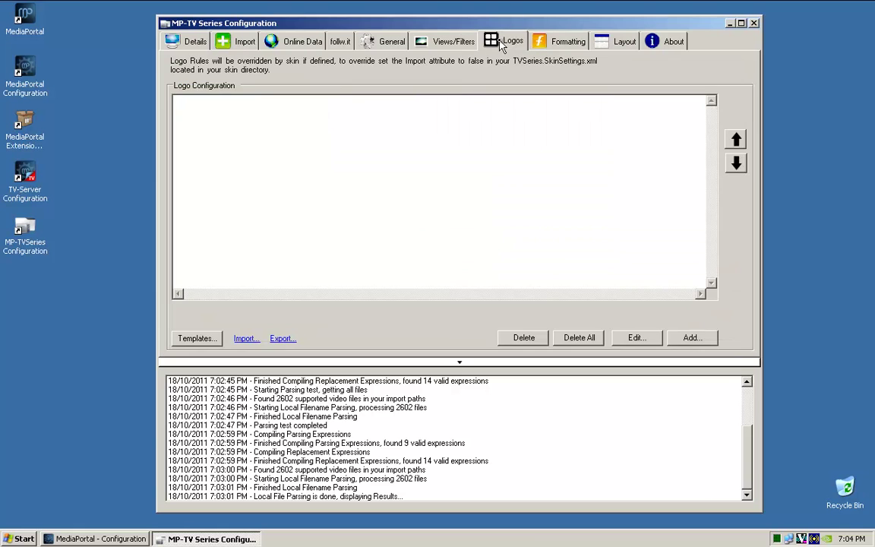
{"action": "left_click", "coordinate": [563, 41]}
{"action": "left_click", "coordinate": [620, 46]}
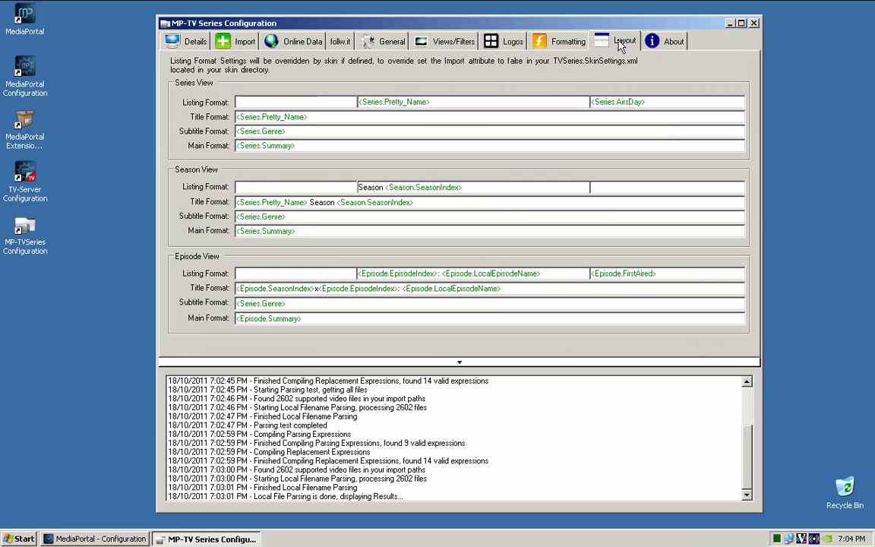
{"action": "left_click", "coordinate": [670, 42]}
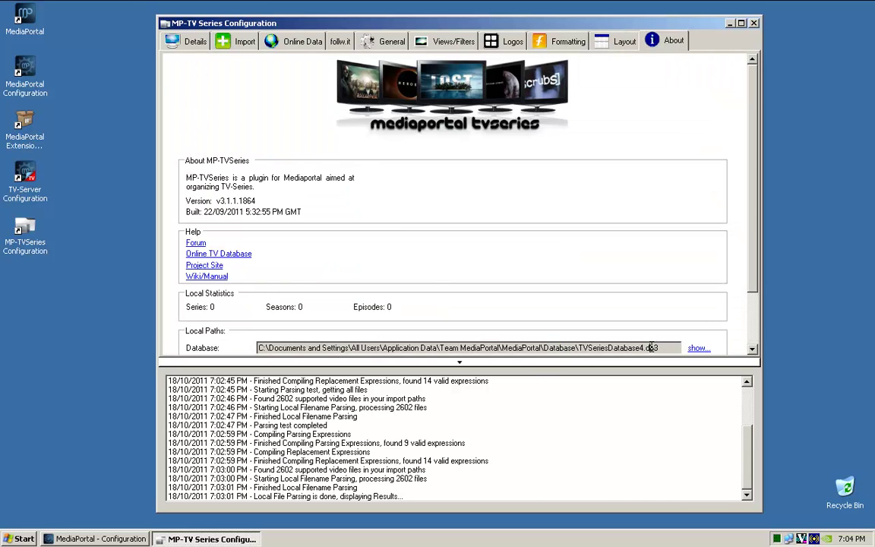
Step: Advance the series import past the local file review, and close the TV series configuration after checking the details page
{"action": "left_click", "coordinate": [246, 46]}
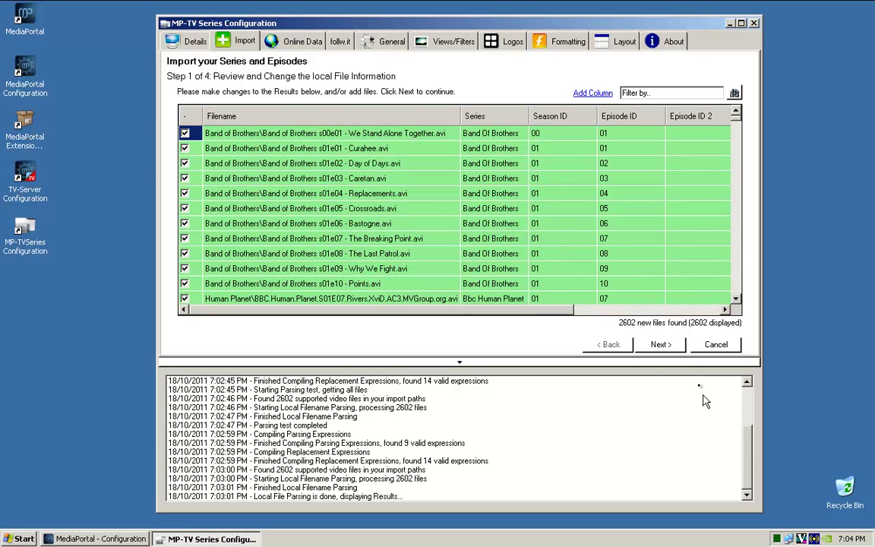
{"action": "left_click", "coordinate": [659, 346]}
{"action": "left_click", "coordinate": [165, 38]}
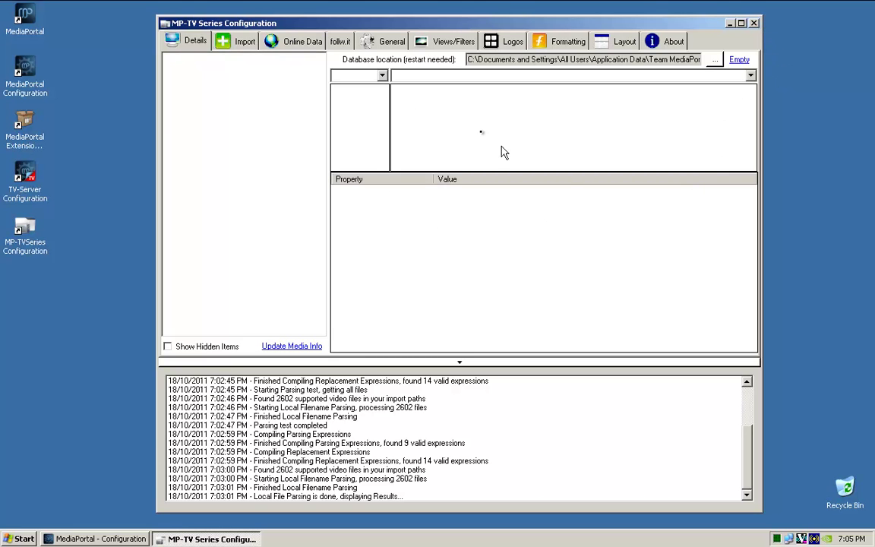
{"action": "left_click", "coordinate": [753, 23]}
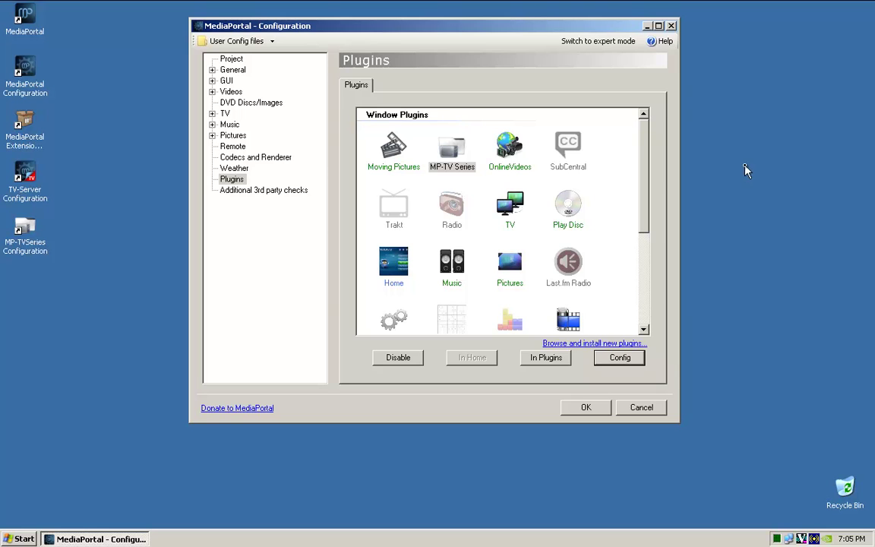
Step: Open the OnlineVideos plugin's configuration and replace the age confirmation PIN for adult content
{"action": "left_click", "coordinate": [511, 149]}
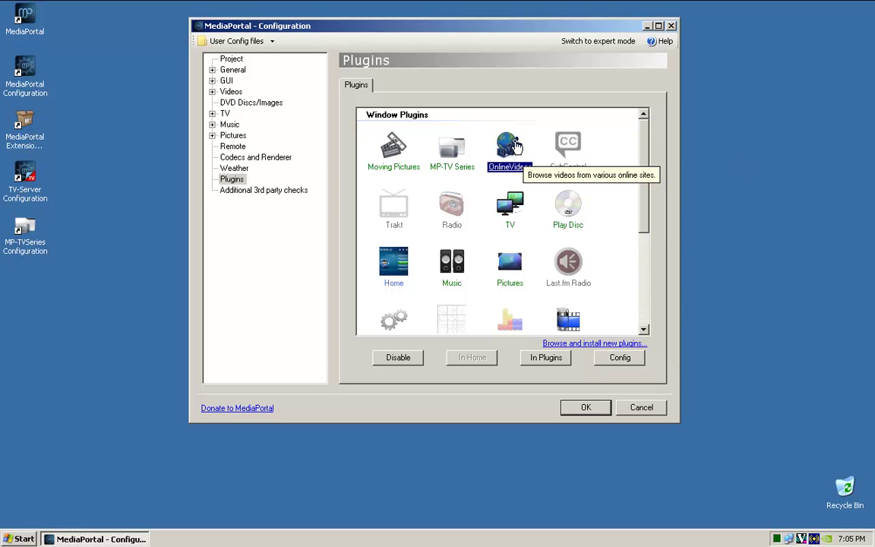
{"action": "left_click", "coordinate": [627, 360]}
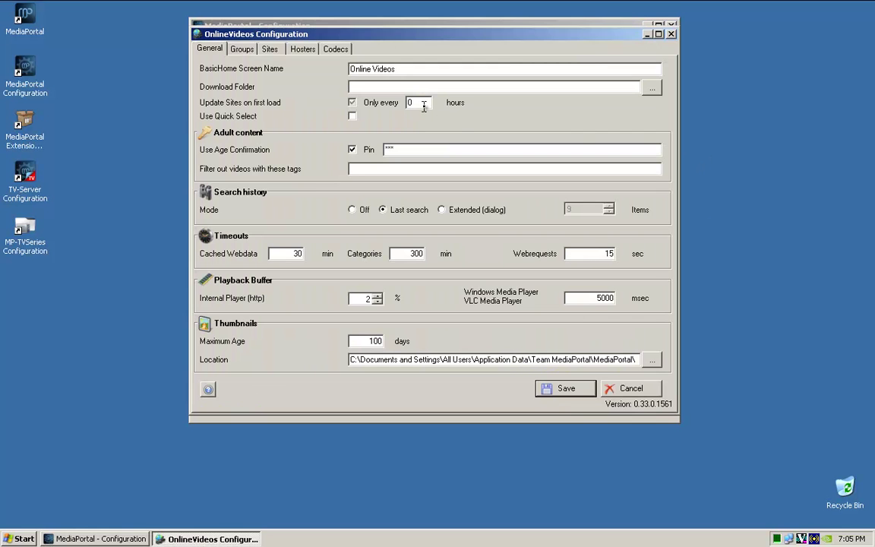
{"action": "left_click", "coordinate": [412, 69]}
{"action": "double_click", "coordinate": [426, 70]}
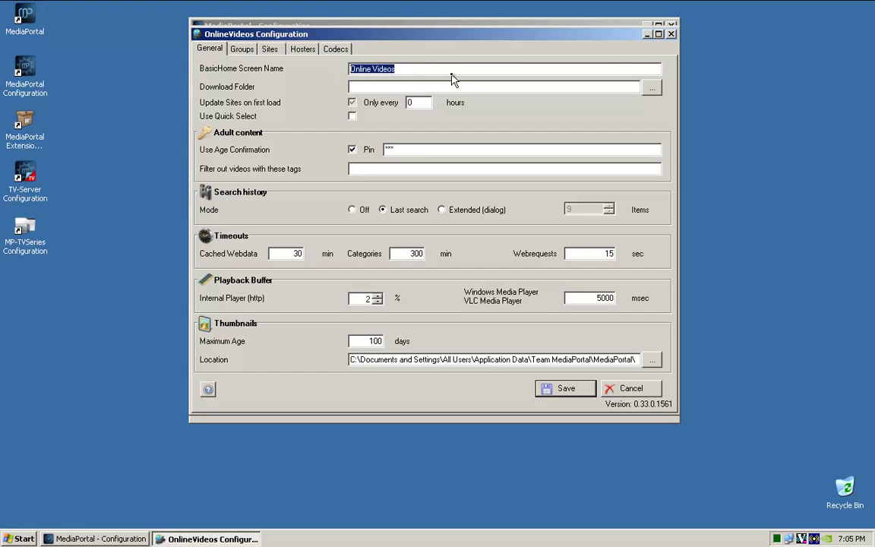
{"action": "left_click", "coordinate": [442, 67]}
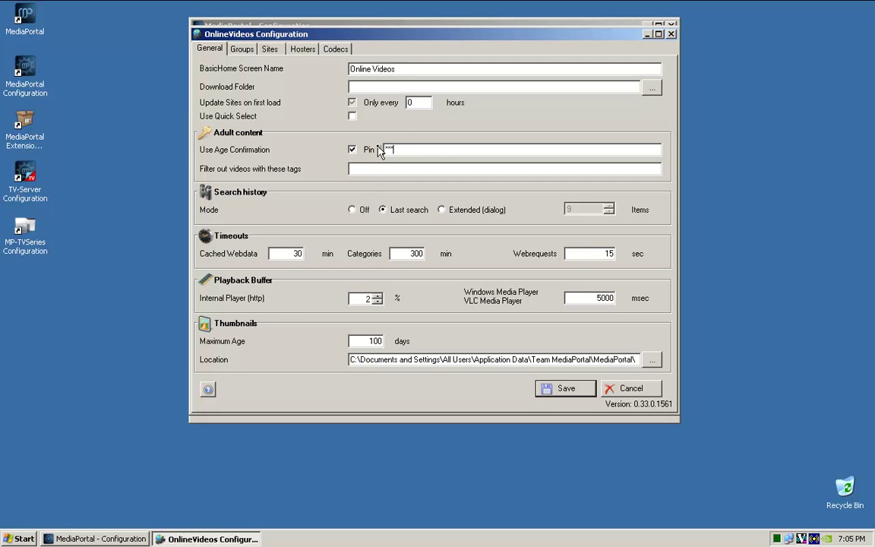
{"action": "left_click_drag", "start_coordinate": [385, 149], "coordinate": [452, 150]}
Step: Delete the German-language sites from Das Erste through mySpass from the OnlineVideos site list, keeping YouTube
{"action": "left_click", "coordinate": [243, 50]}
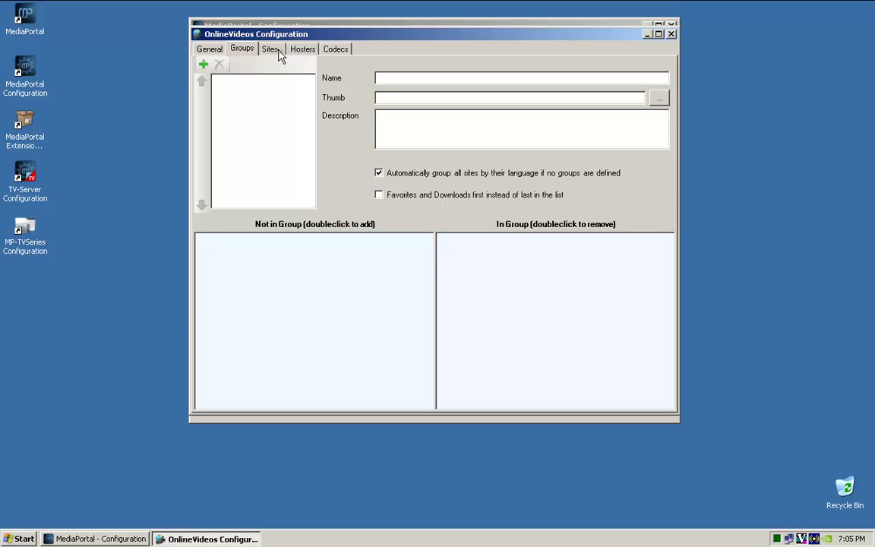
{"action": "left_click", "coordinate": [280, 57]}
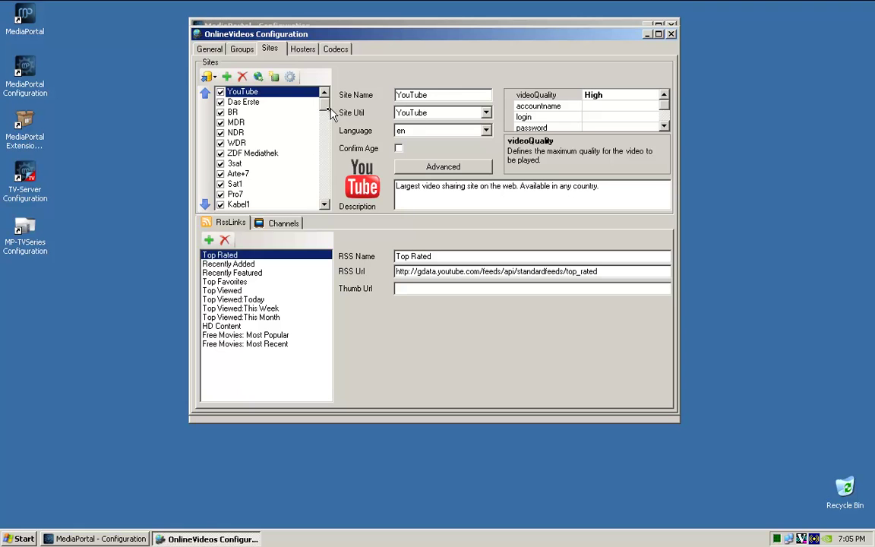
{"action": "mouse_move", "coordinate": [324, 105]}
{"action": "left_mouse_down"}
{"action": "mouse_move", "coordinate": [328, 205]}
{"action": "mouse_move", "coordinate": [330, 91]}
{"action": "left_mouse_up"}
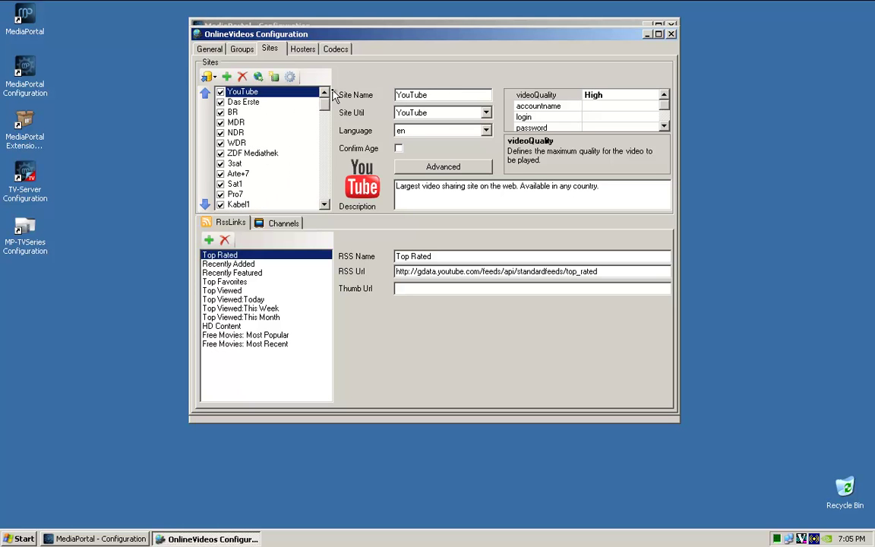
{"action": "left_click", "coordinate": [250, 106]}
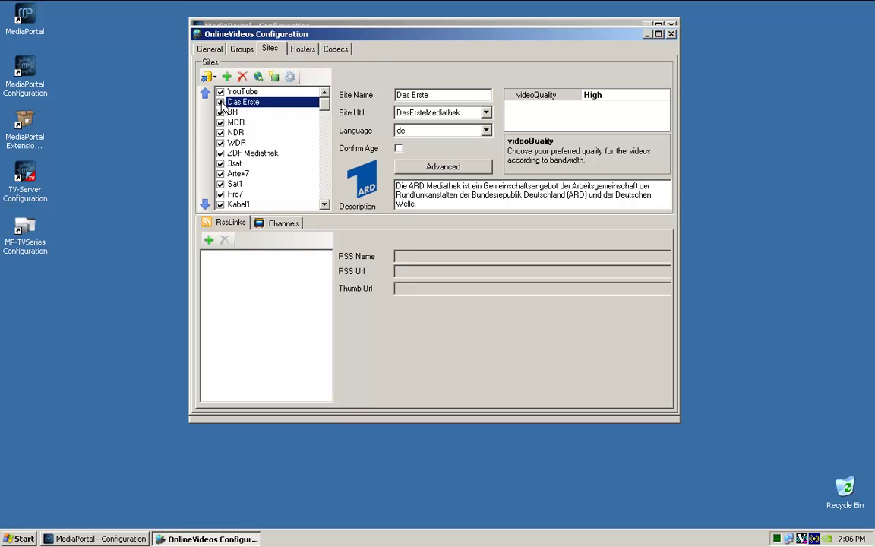
{"action": "left_click", "coordinate": [243, 78]}
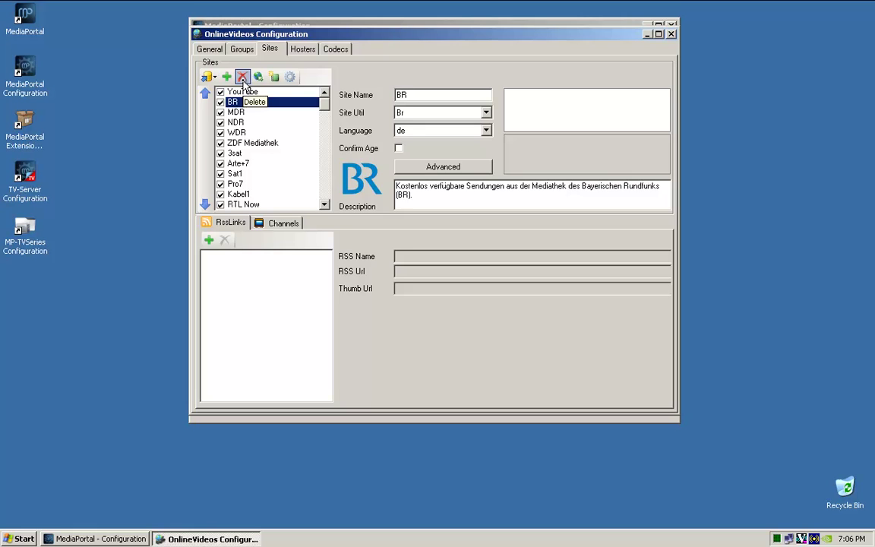
{"action": "left_click", "coordinate": [242, 78]}
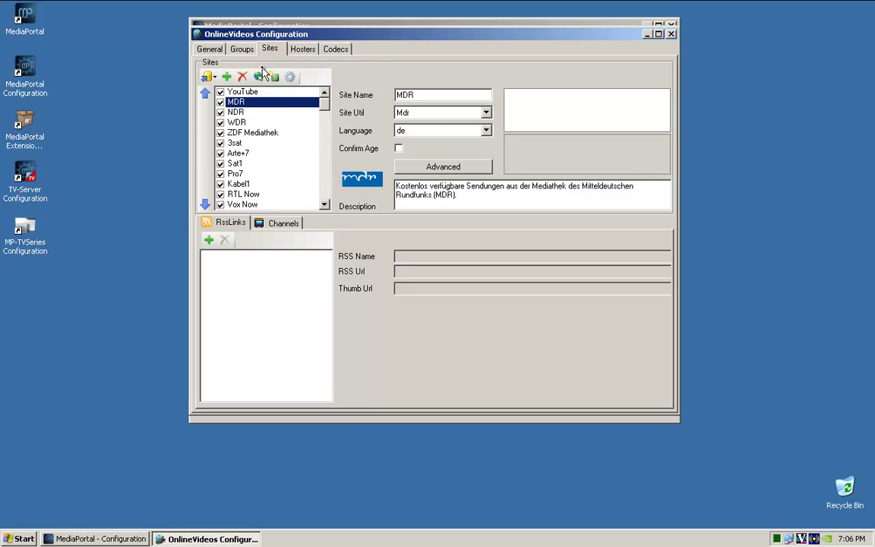
{"action": "left_click", "coordinate": [243, 78]}
{"action": "left_click", "coordinate": [244, 78]}
{"action": "left_click", "coordinate": [243, 78]}
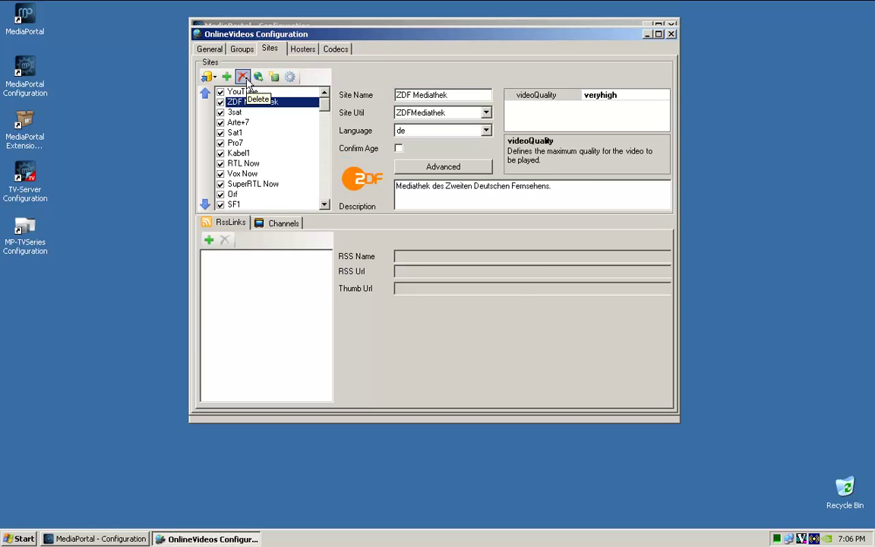
{"action": "left_click", "coordinate": [243, 78]}
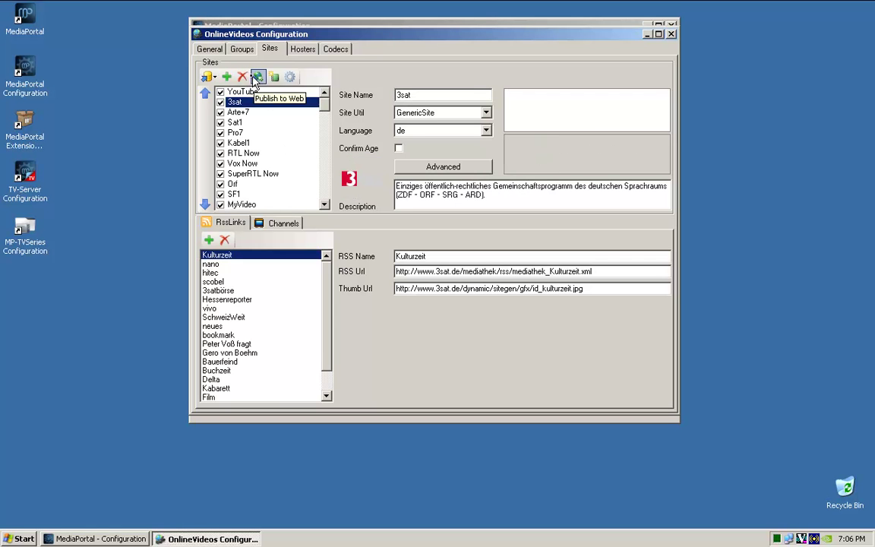
{"action": "left_click", "coordinate": [243, 78]}
{"action": "left_click", "coordinate": [243, 78]}
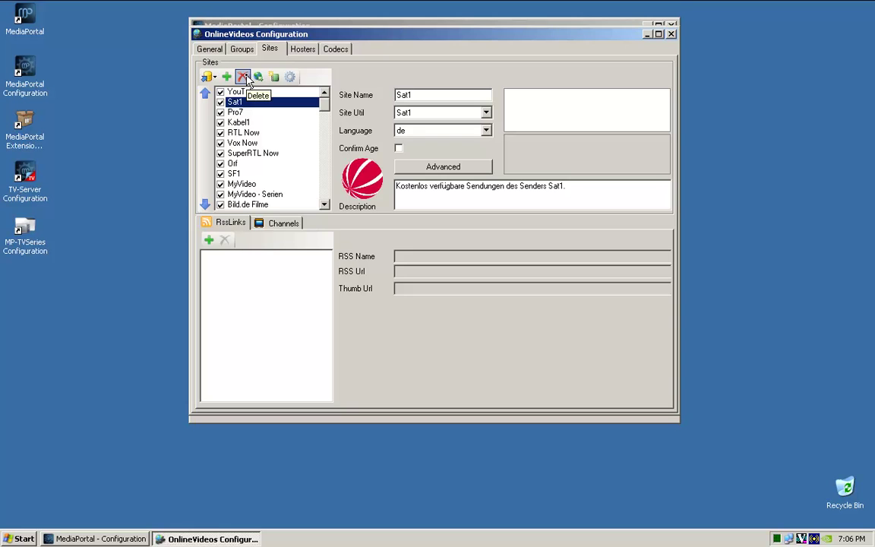
{"action": "left_click", "coordinate": [243, 79]}
{"action": "left_click", "coordinate": [243, 78]}
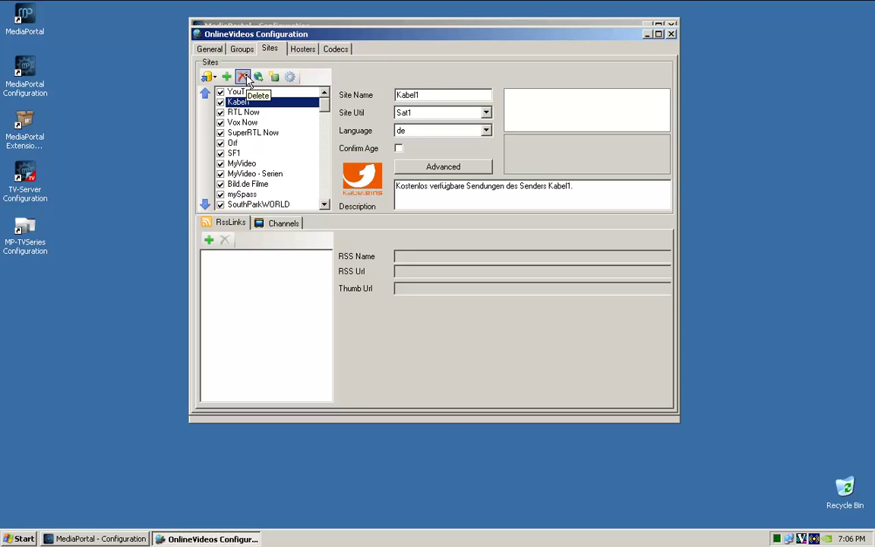
{"action": "left_click", "coordinate": [243, 78]}
{"action": "left_click", "coordinate": [243, 78]}
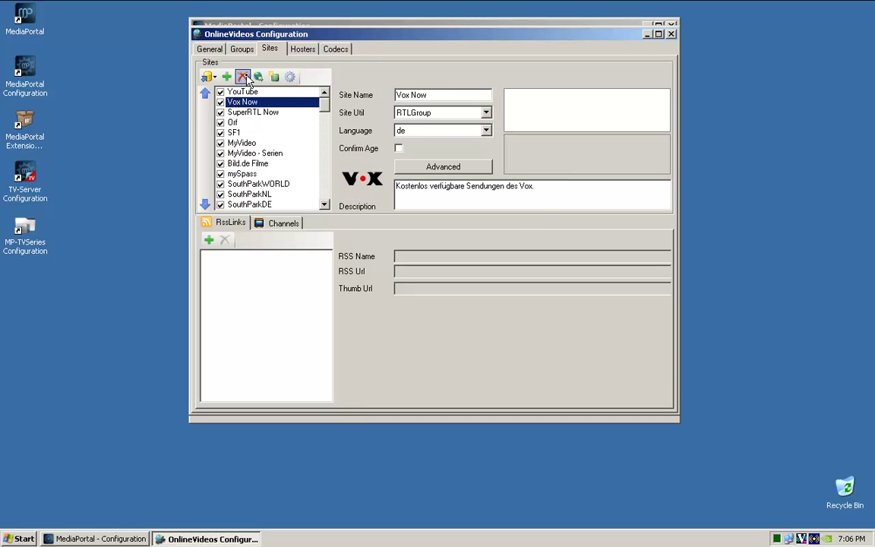
{"action": "left_click", "coordinate": [243, 78]}
{"action": "left_click", "coordinate": [243, 79]}
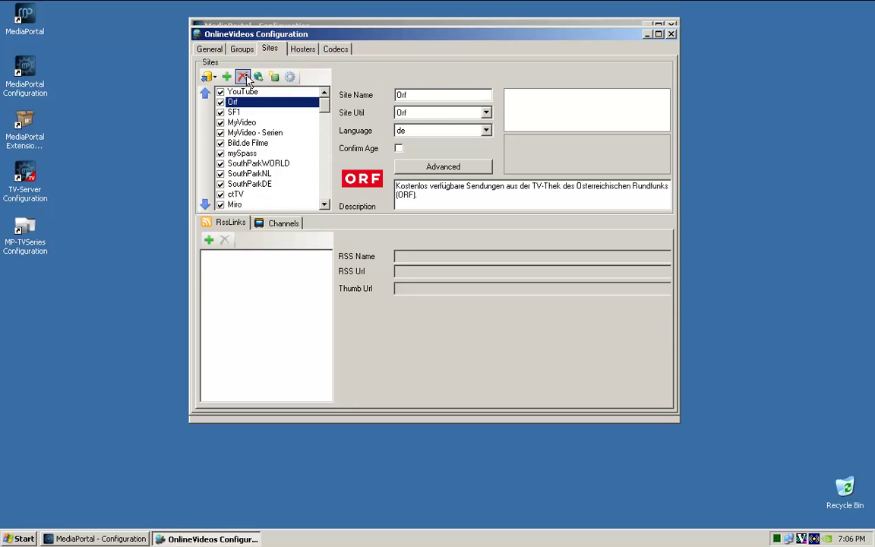
{"action": "left_click", "coordinate": [243, 79]}
{"action": "left_click", "coordinate": [243, 78]}
{"action": "left_click", "coordinate": [243, 79]}
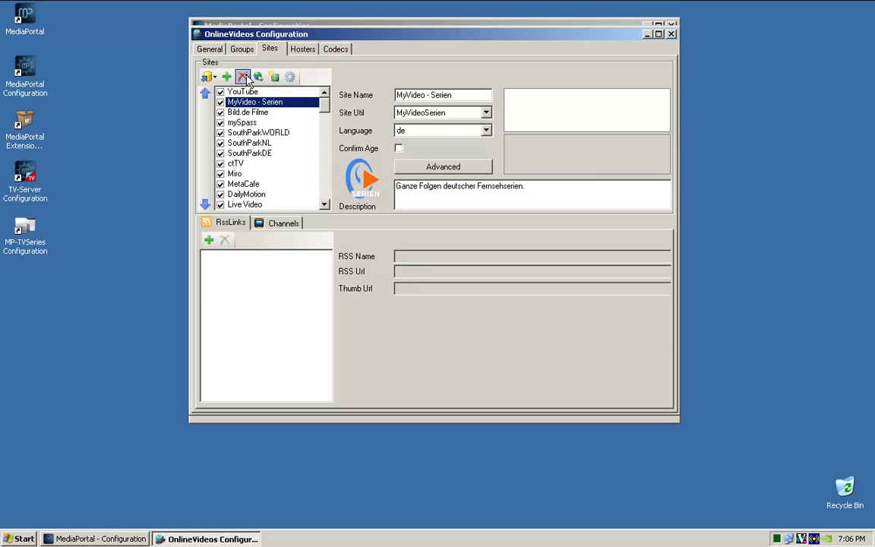
{"action": "left_click", "coordinate": [243, 78]}
{"action": "left_click", "coordinate": [243, 78]}
{"action": "left_click", "coordinate": [243, 78]}
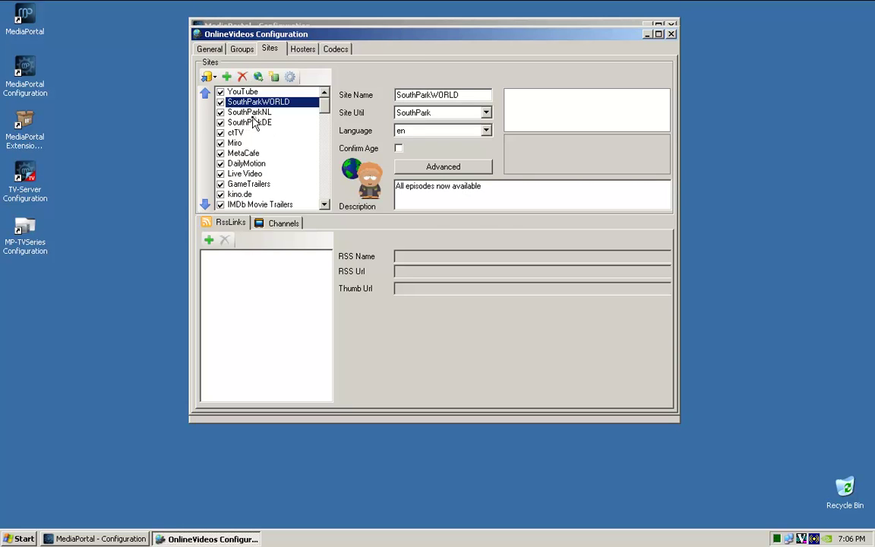
Step: Delete the SouthParkNL, SouthParkDE and ctTV sites, keeping SouthParkWORLD
{"action": "left_click", "coordinate": [242, 77]}
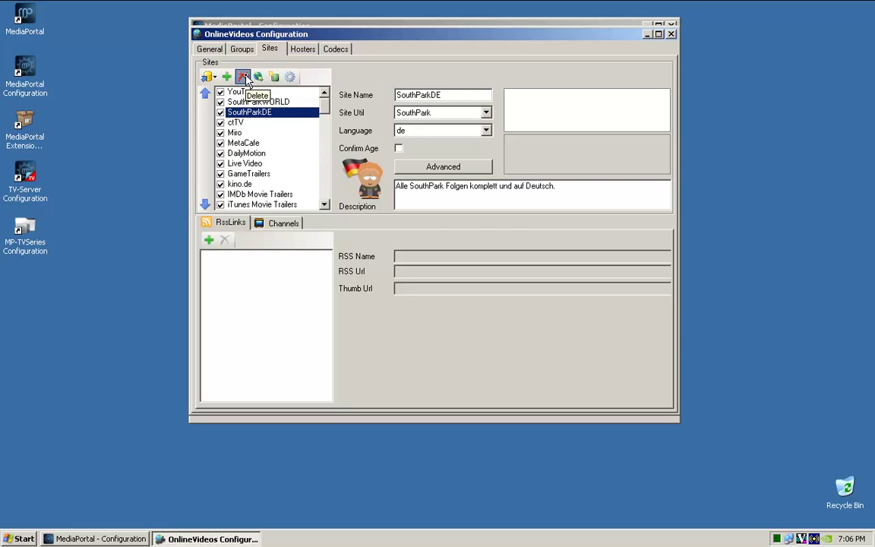
{"action": "left_click", "coordinate": [242, 77]}
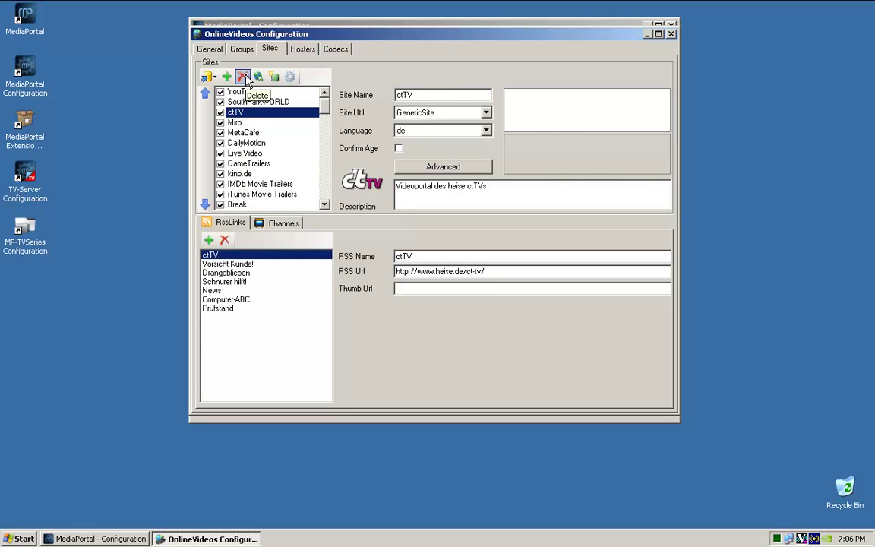
{"action": "left_click", "coordinate": [242, 77]}
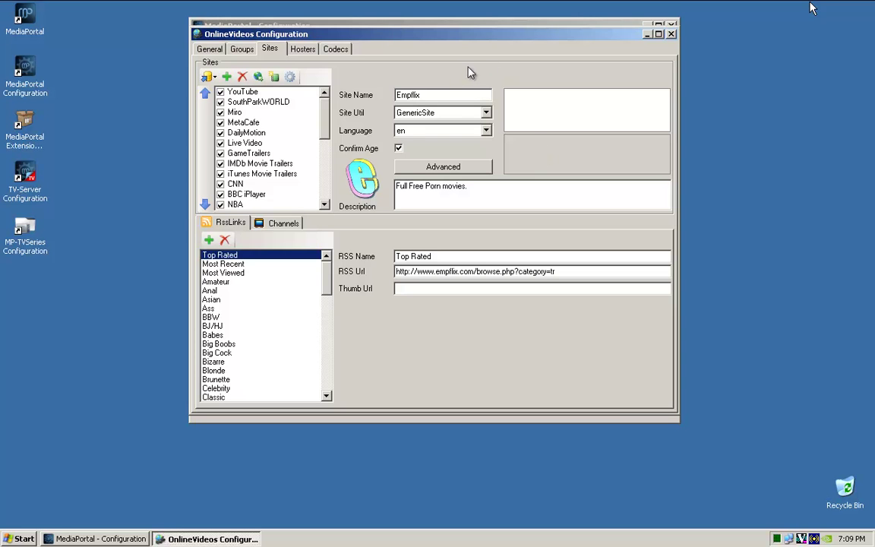
Step: Review the remaining sites, the groups and the general settings, and save the OnlineVideos configuration
{"action": "scroll", "coordinate": [296, 114], "scroll_direction": "down", "scroll_amount": 1}
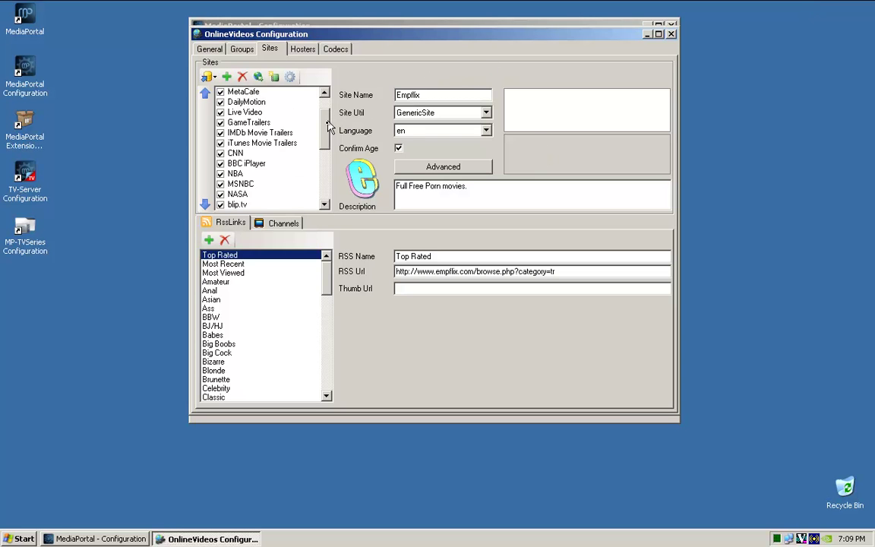
{"action": "scroll", "coordinate": [319, 129], "scroll_direction": "down", "scroll_amount": 1}
{"action": "scroll", "coordinate": [319, 126], "scroll_direction": "up", "scroll_amount": 2}
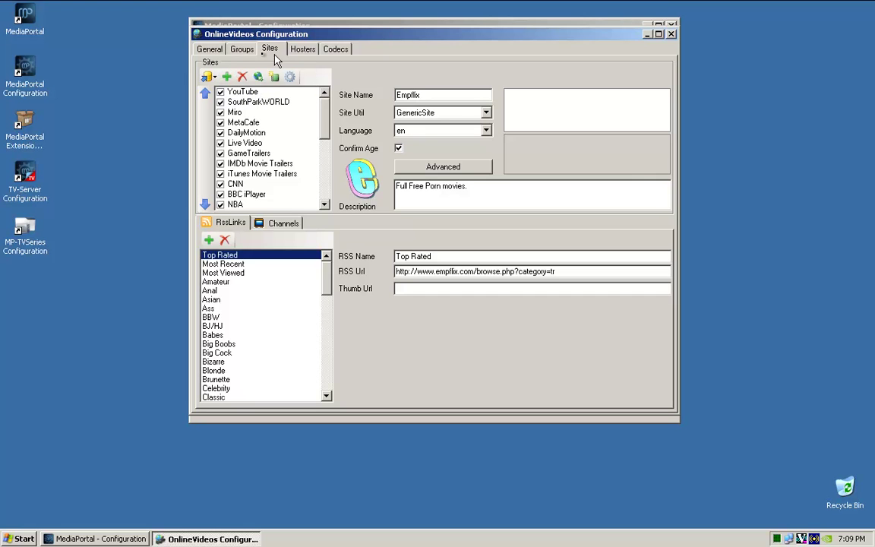
{"action": "left_click", "coordinate": [227, 50]}
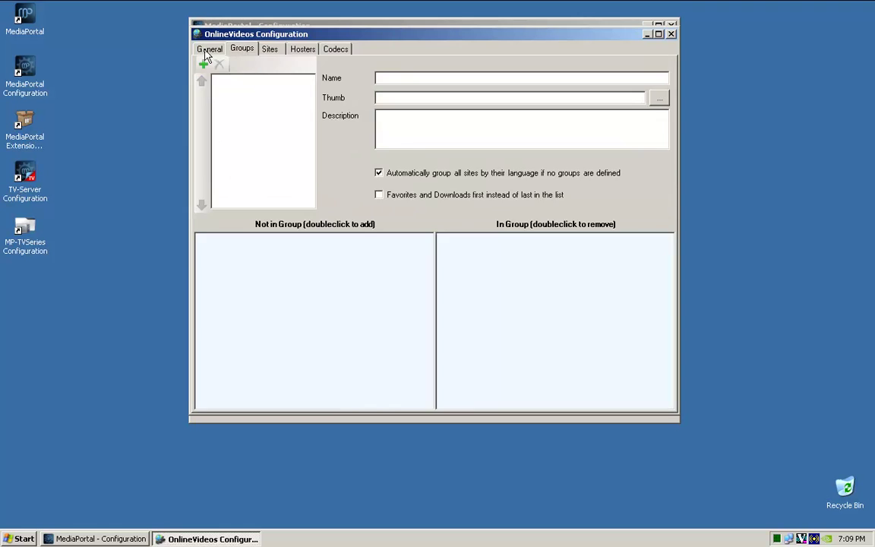
{"action": "left_click", "coordinate": [208, 50]}
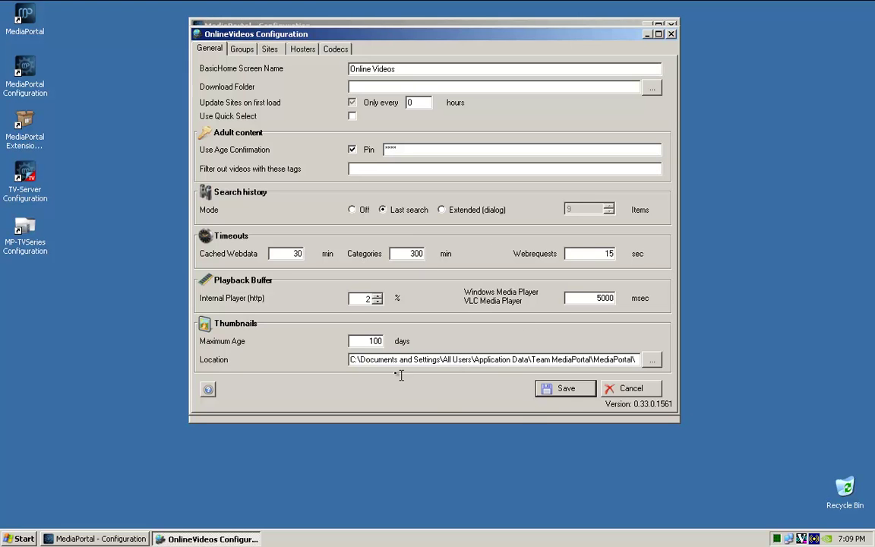
{"action": "left_click", "coordinate": [565, 389]}
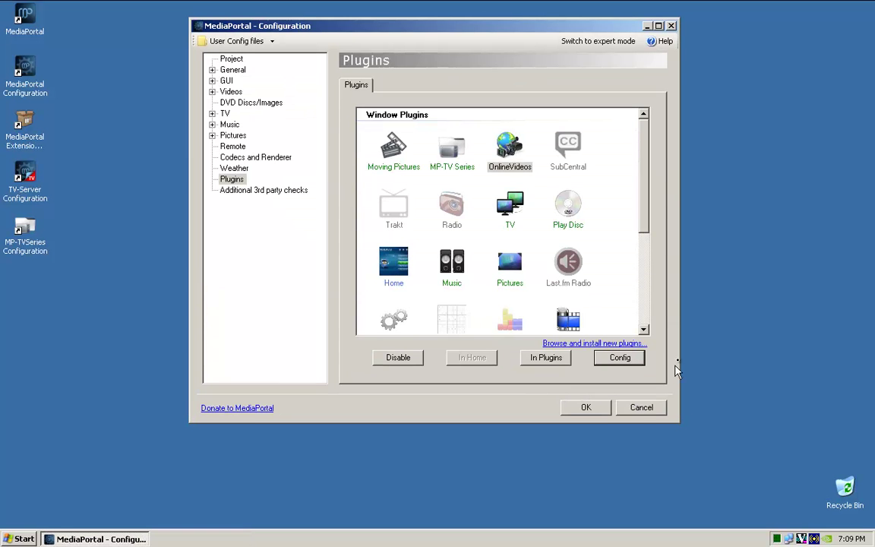
{"action": "left_click_drag", "start_coordinate": [646, 207], "coordinate": [650, 185]}
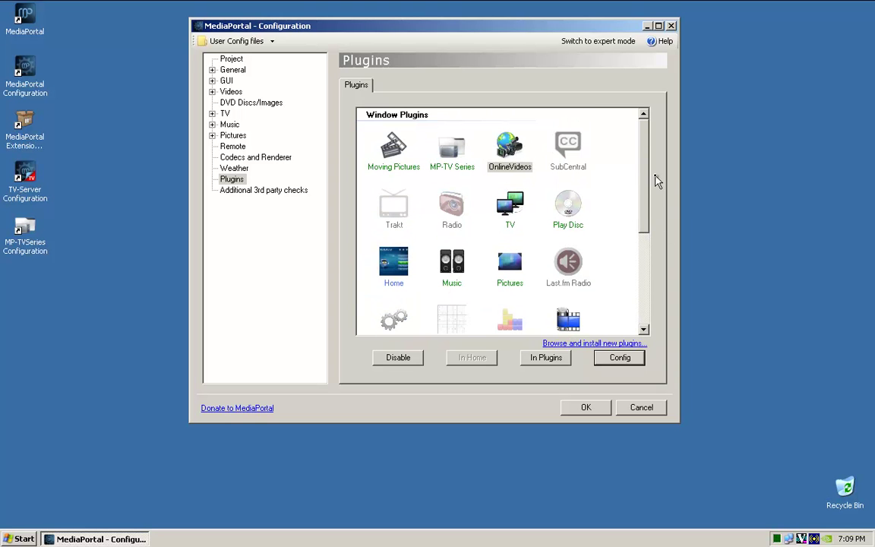